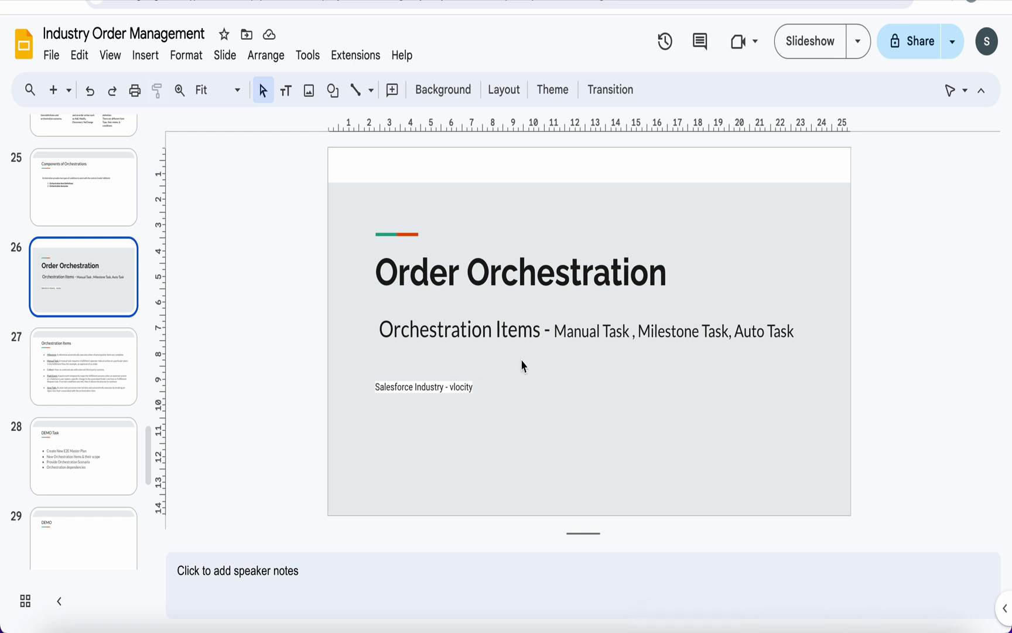
# Read the Orchestration Items and DEMO Task slides in the presentation.
pyautogui.click(69, 375)
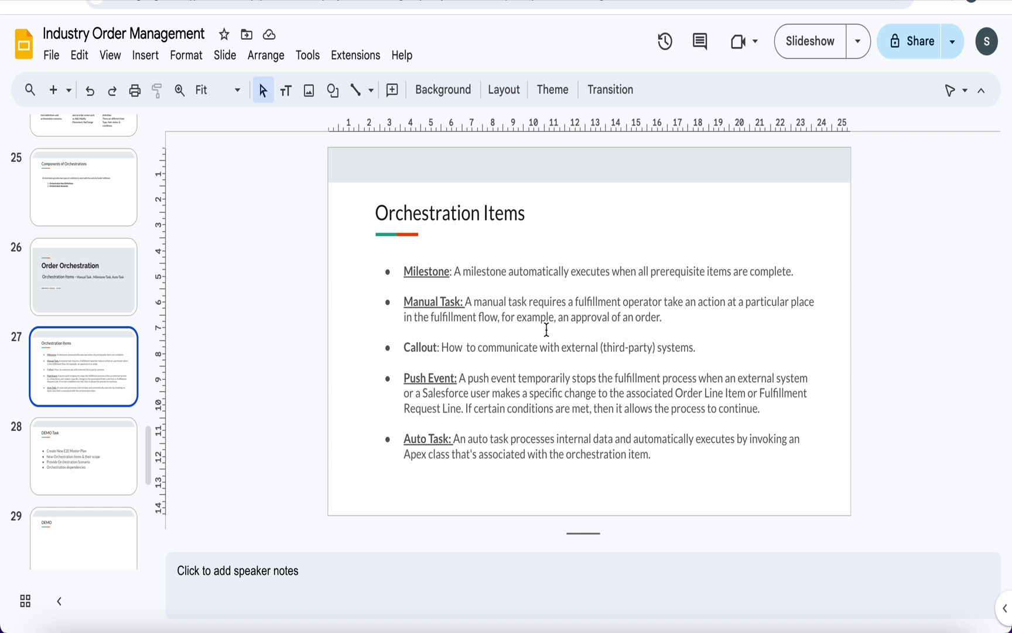
pyautogui.click(107, 470)
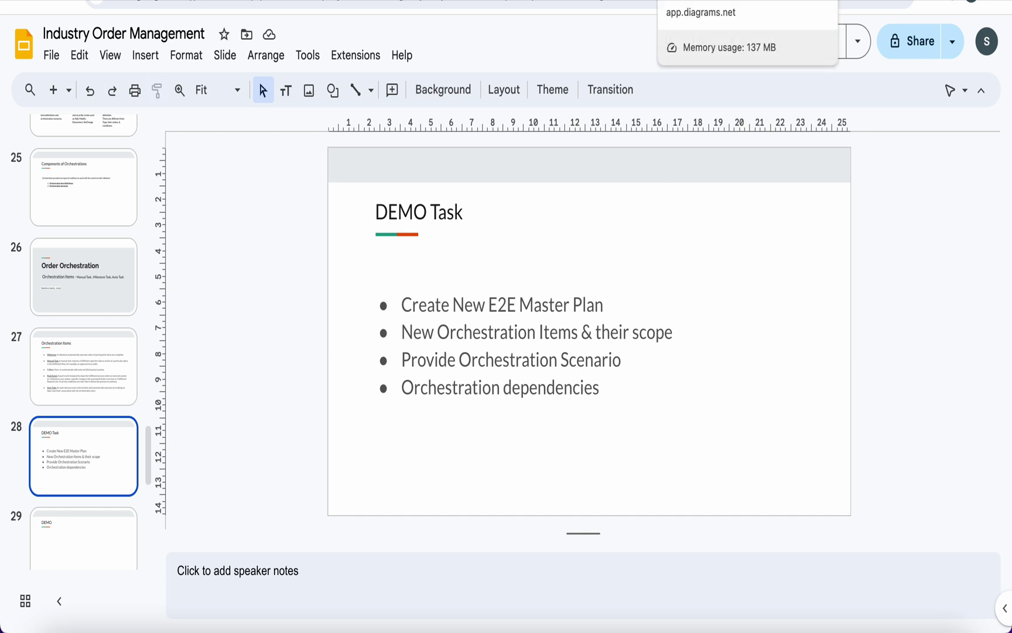
# Switch to diagrams.net and examine the commercial-to-technical product mapping on Page-3, with the shapes sidebar narrowed.
pyautogui.click(697, 3)
pyautogui.click(301, 616)
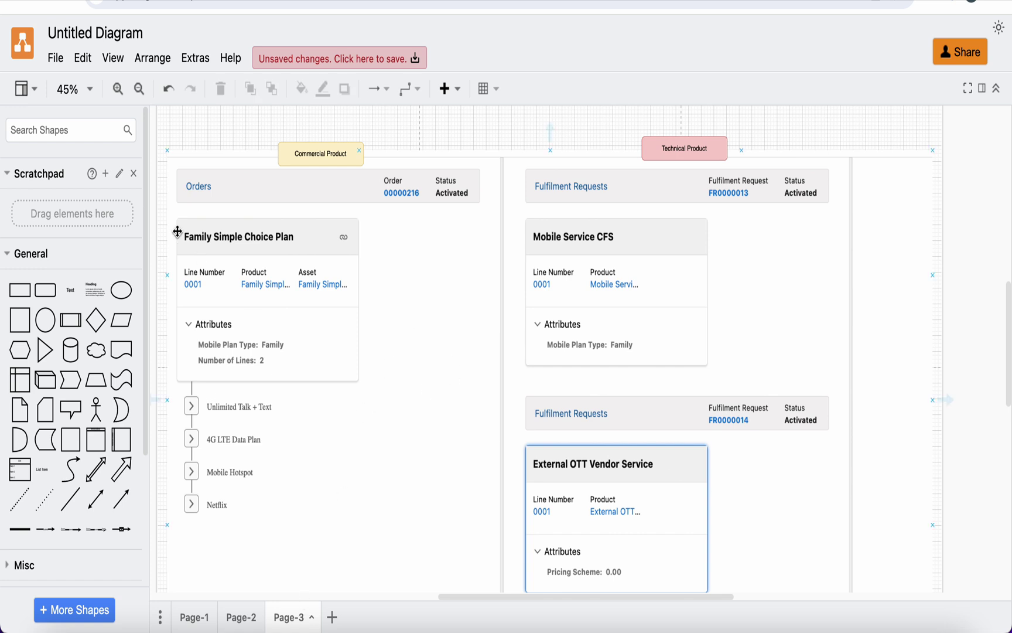
pyautogui.moveTo(151, 146); pyautogui.dragTo(63, 149)
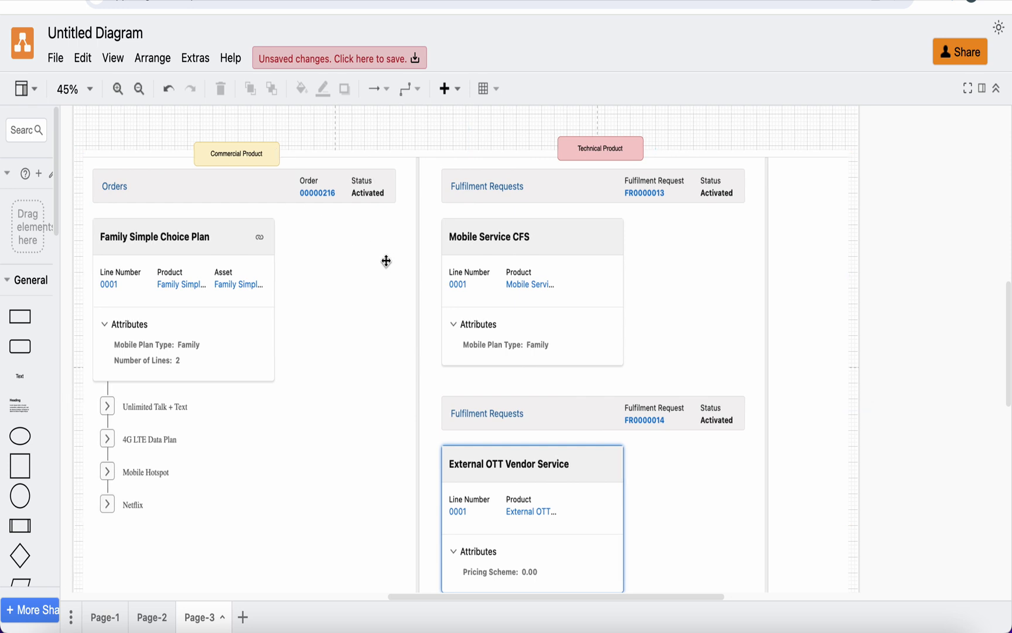
pyautogui.scroll(-2, 384, 258)
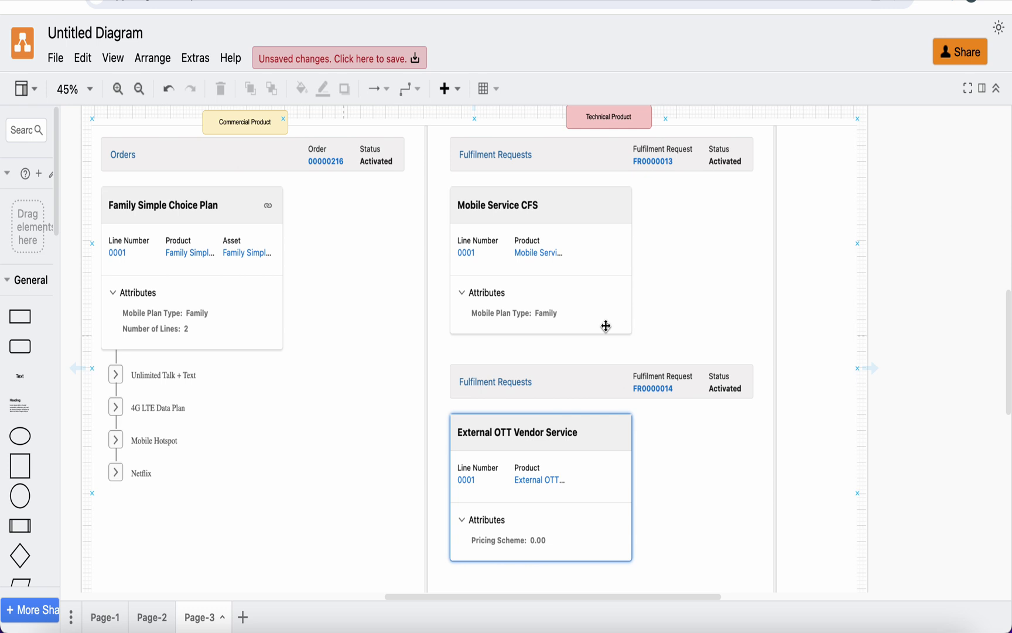
# Examine the Master, Provisioning System and OTT System swimlane flow on Page-2, comparing it with the products on Page-3.
pyautogui.click(151, 618)
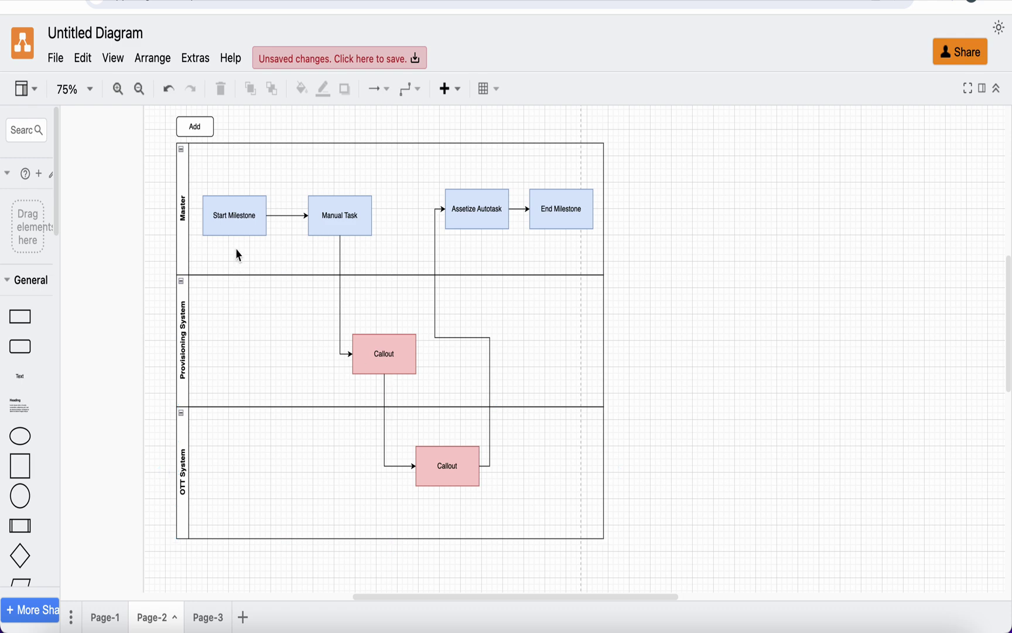
pyautogui.click(205, 616)
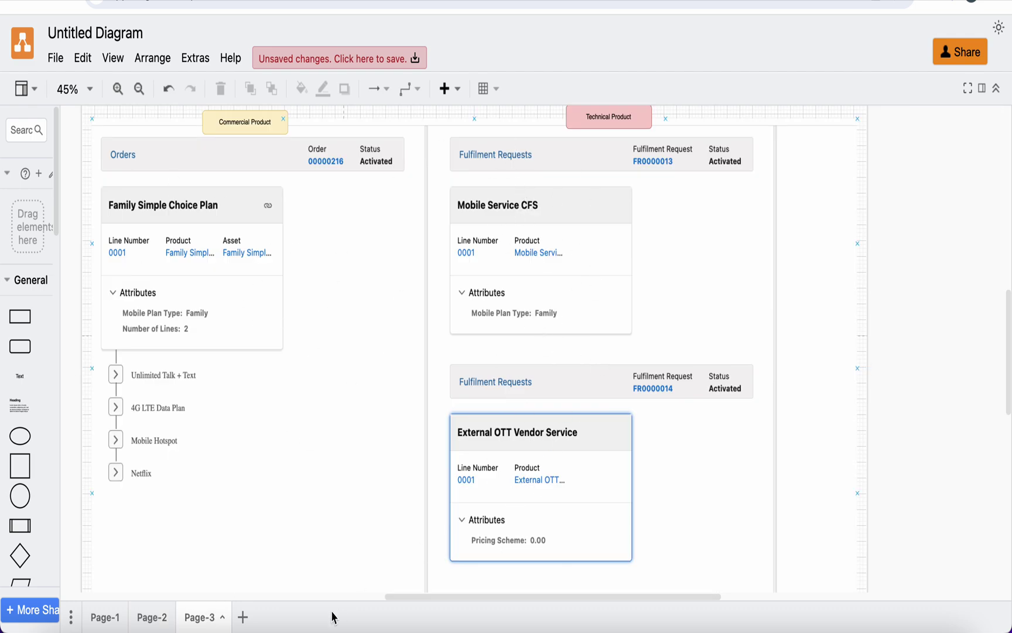
pyautogui.click(154, 620)
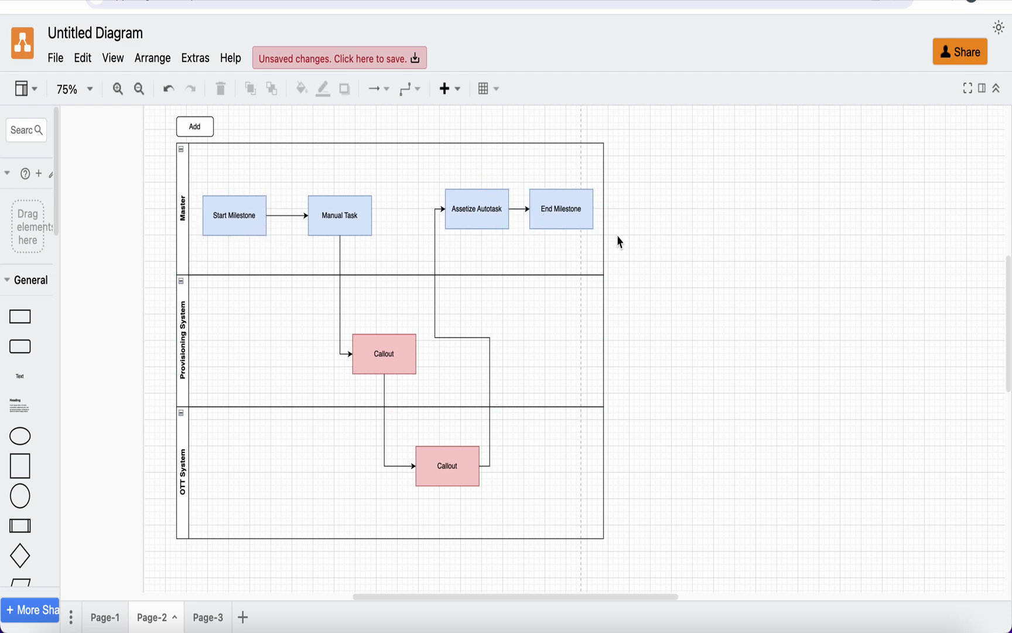
pyautogui.click(181, 373)
pyautogui.click(178, 501)
pyautogui.click(251, 235)
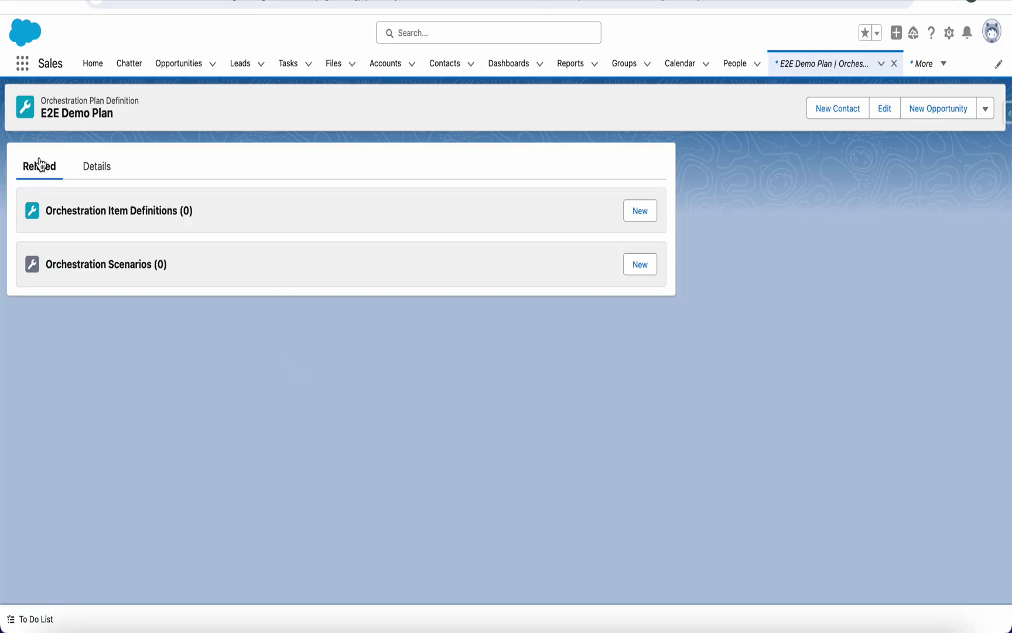
# Switch to Salesforce and open the E2E Demo Plan record from the Orchestration Plan Definitions list.
pyautogui.moveTo(46, 103); pyautogui.dragTo(144, 104)
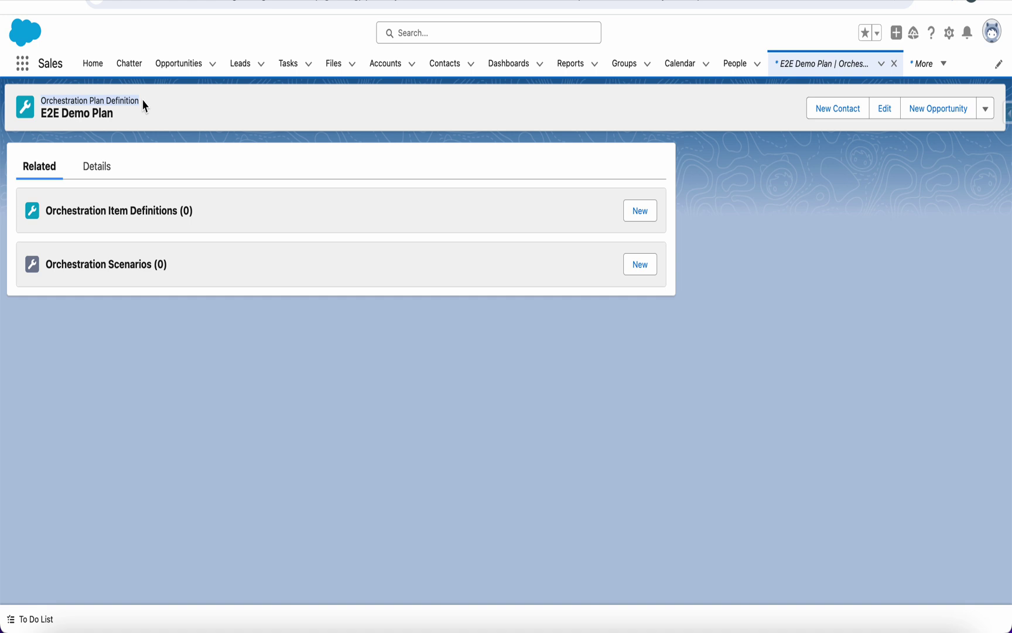
pyautogui.click(799, 73)
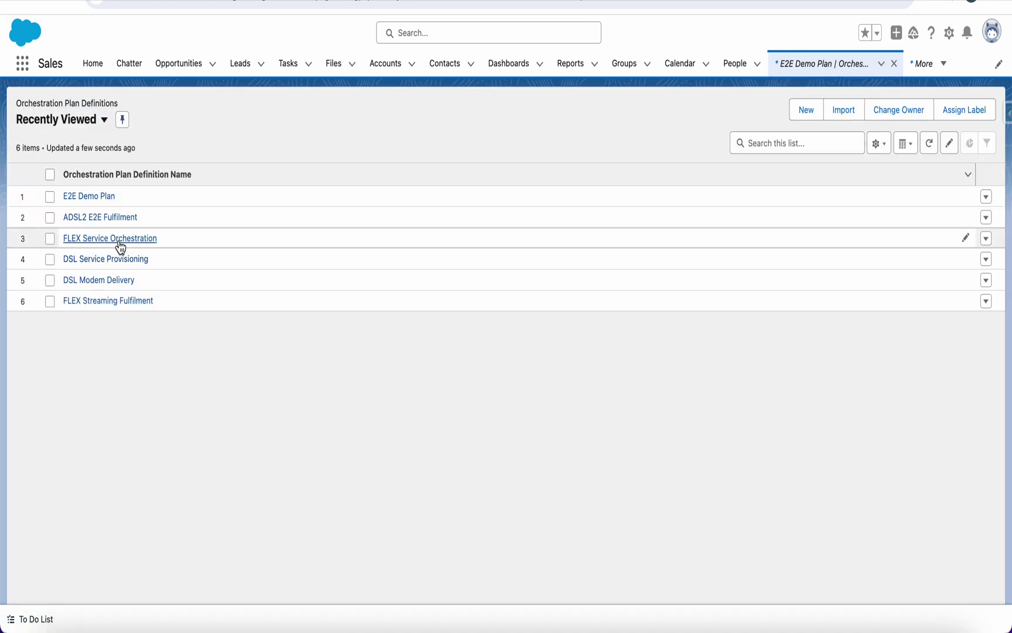
pyautogui.click(96, 197)
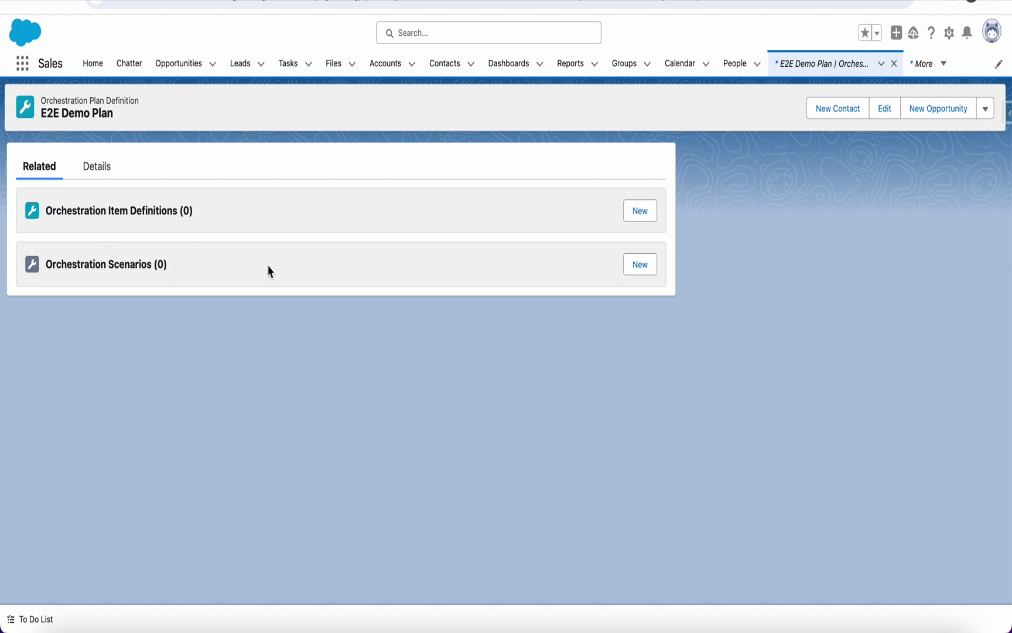
# Create a Milestone orchestration item definition named "Start MileStone" in the E2E Demo Plan, keeping the Swimlane scope.
pyautogui.click(641, 215)
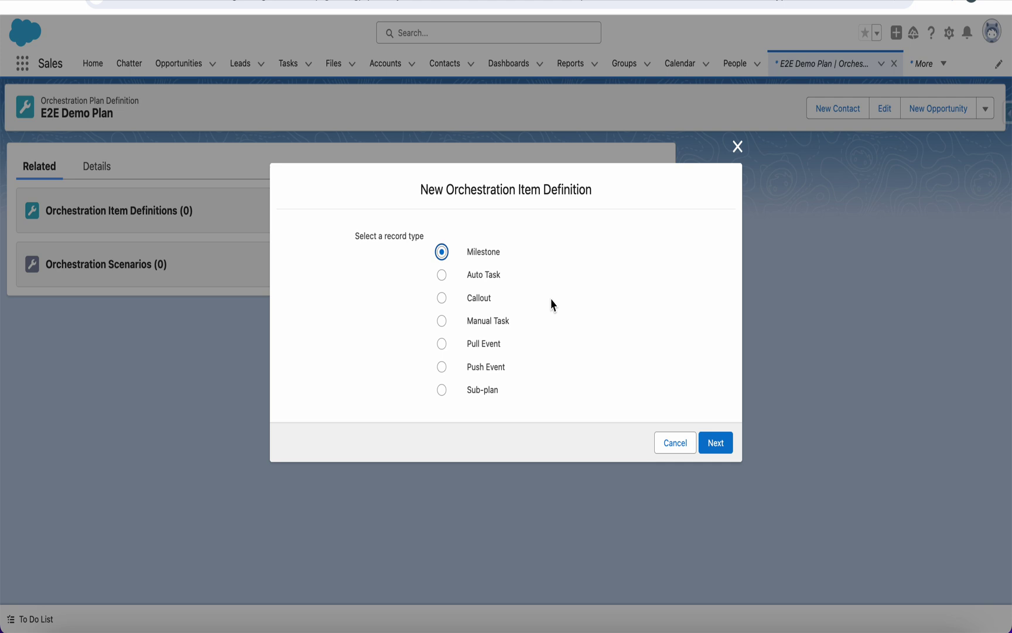
pyautogui.click(715, 443)
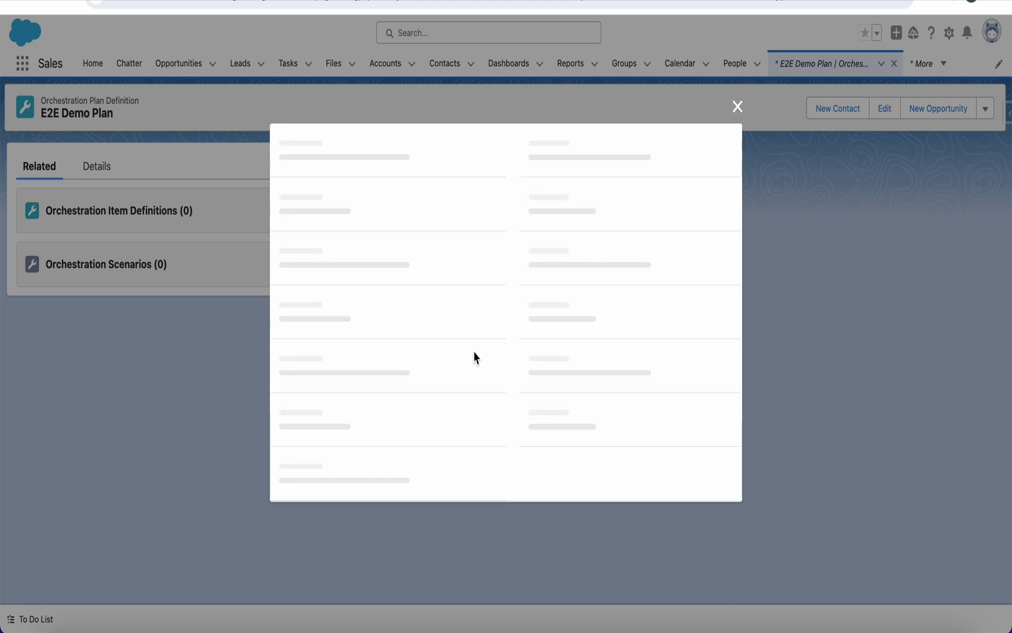
pyautogui.write('Sytart')
pyautogui.press('BackSpace')
pyautogui.write('t MileStone')
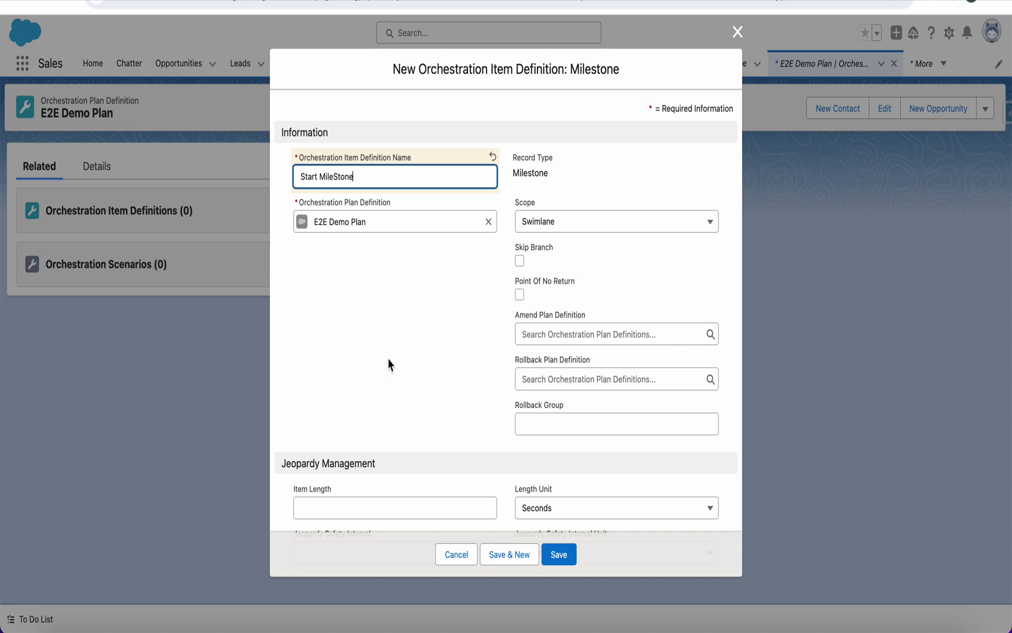
pyautogui.click(388, 364)
pyautogui.scroll(-2, 388, 363)
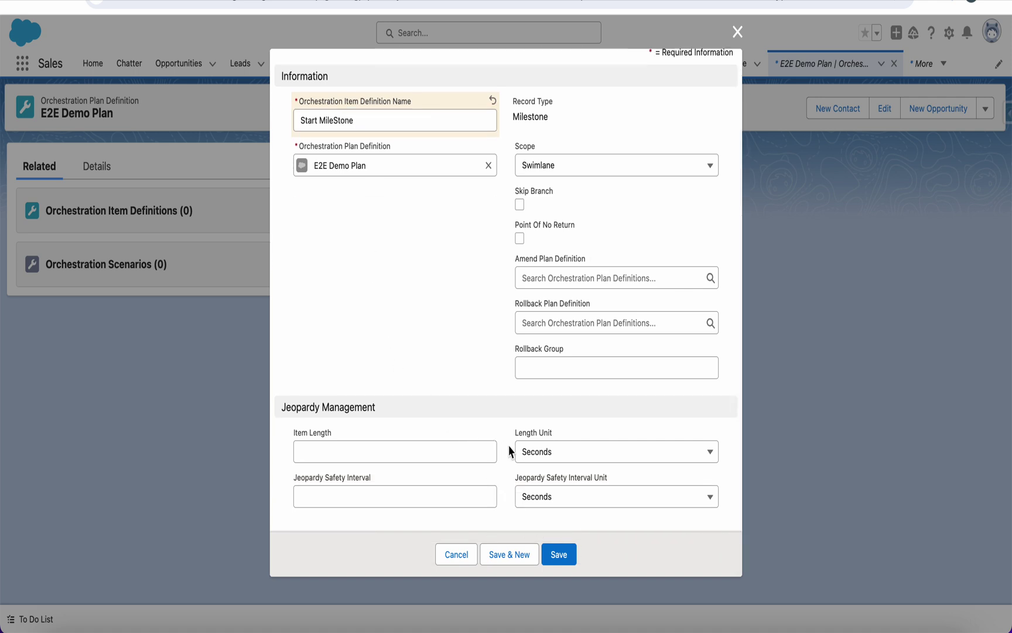
pyautogui.click(558, 554)
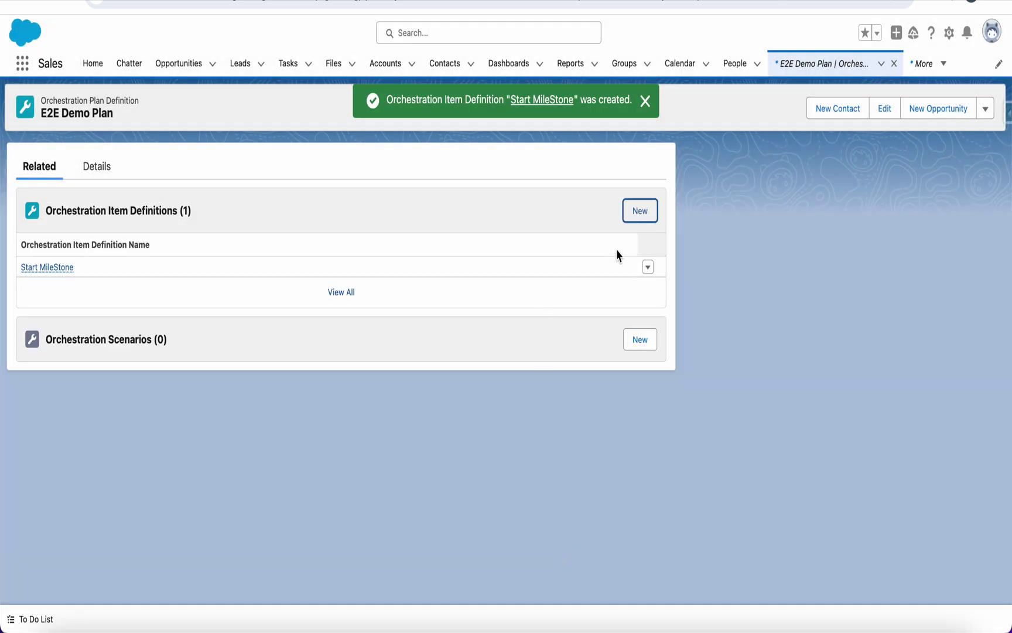
# Add a second Milestone orchestration item definition named "End MileStone" to the plan.
pyautogui.click(638, 212)
pyautogui.click(721, 452)
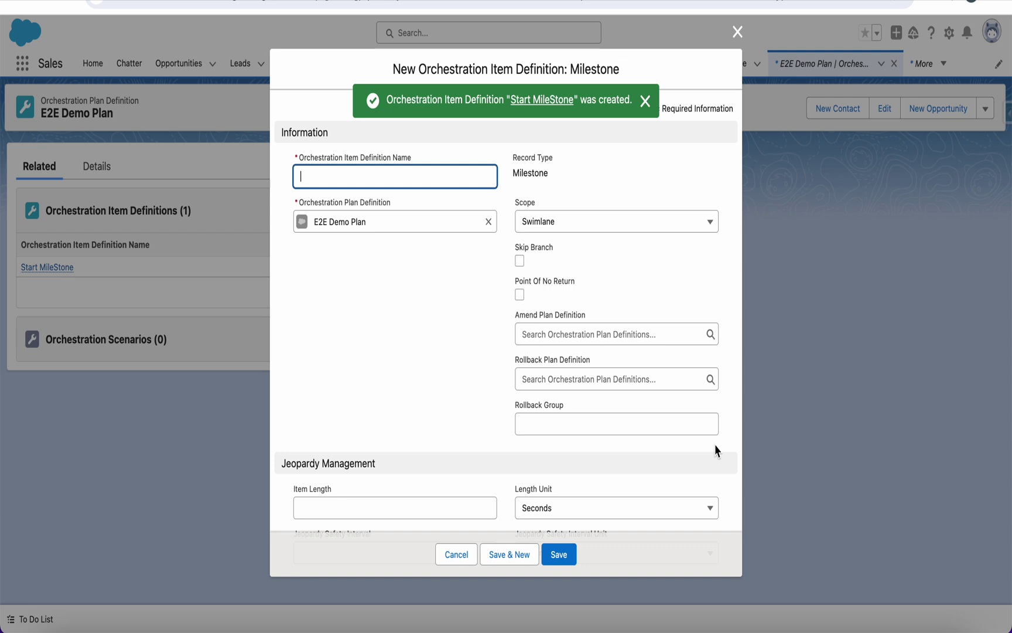
pyautogui.write('End MileStone')
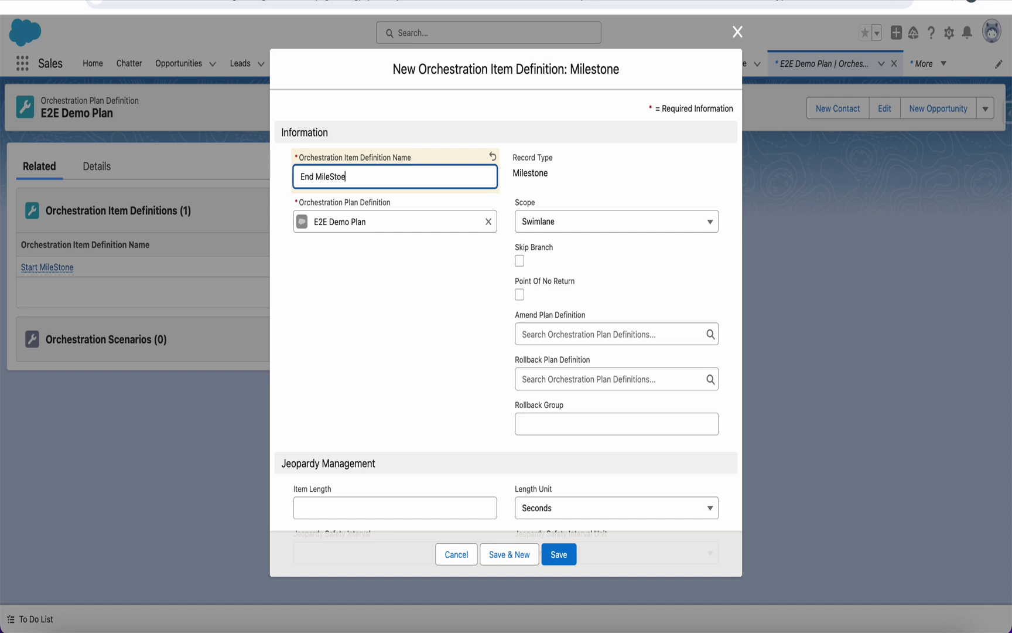
pyautogui.click(558, 554)
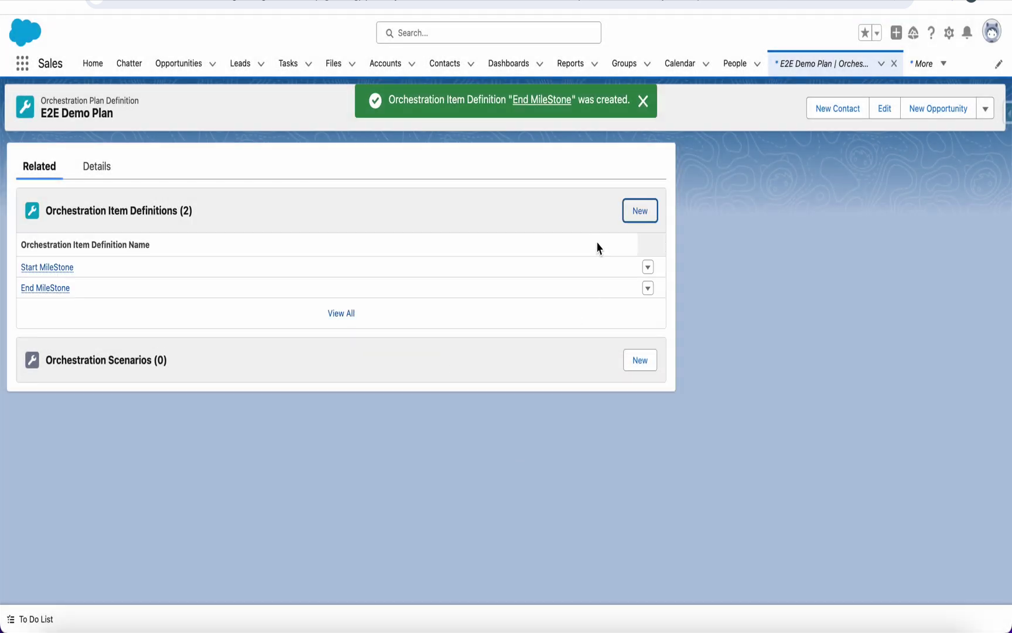
# Start a new orchestration item definition of record type Manual Task and name it "Manual Task".
pyautogui.click(640, 211)
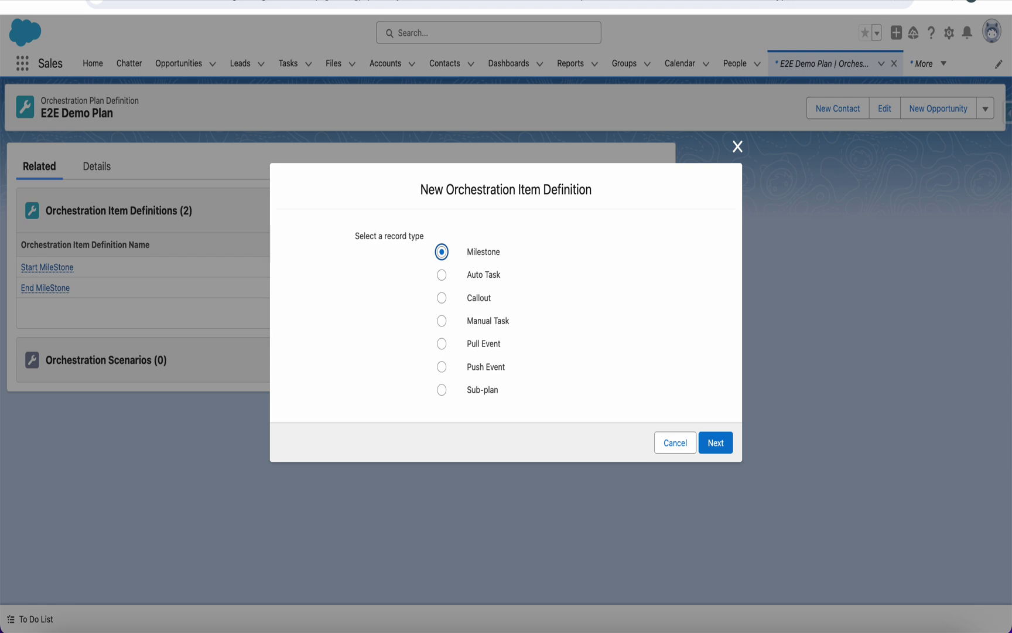
pyautogui.click(442, 321)
pyautogui.click(714, 444)
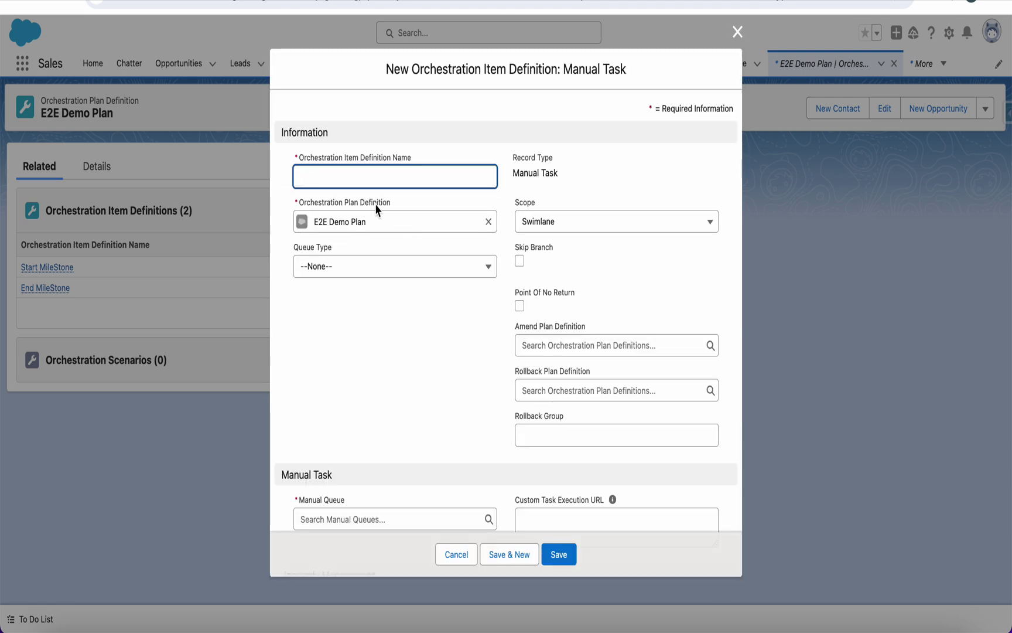
pyautogui.write('Manaul Task')
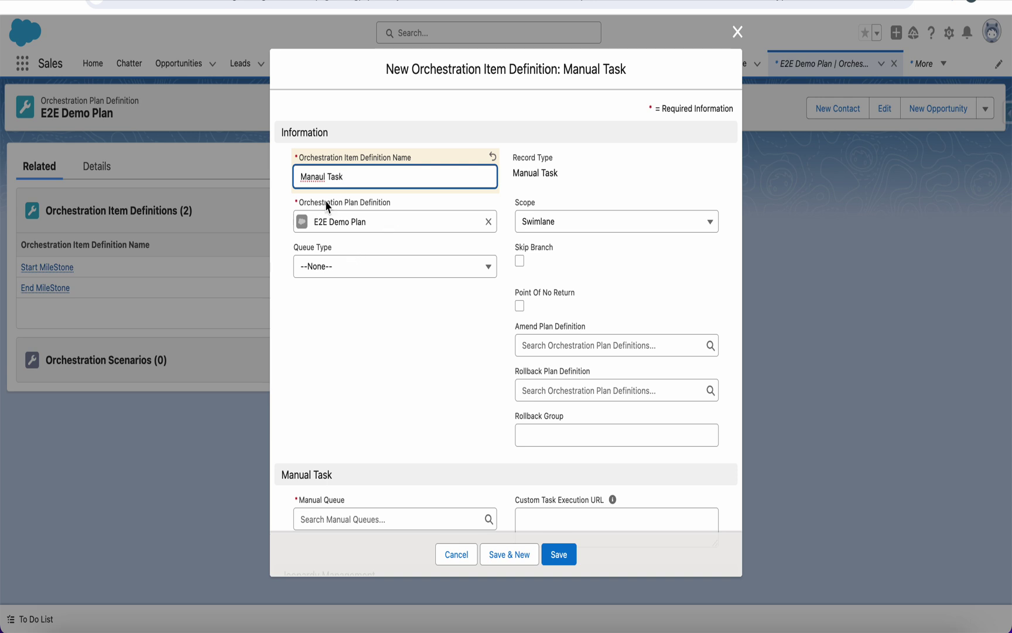
pyautogui.click(321, 176)
pyautogui.press('BackSpace')
pyautogui.write('a')
pyautogui.click(370, 360)
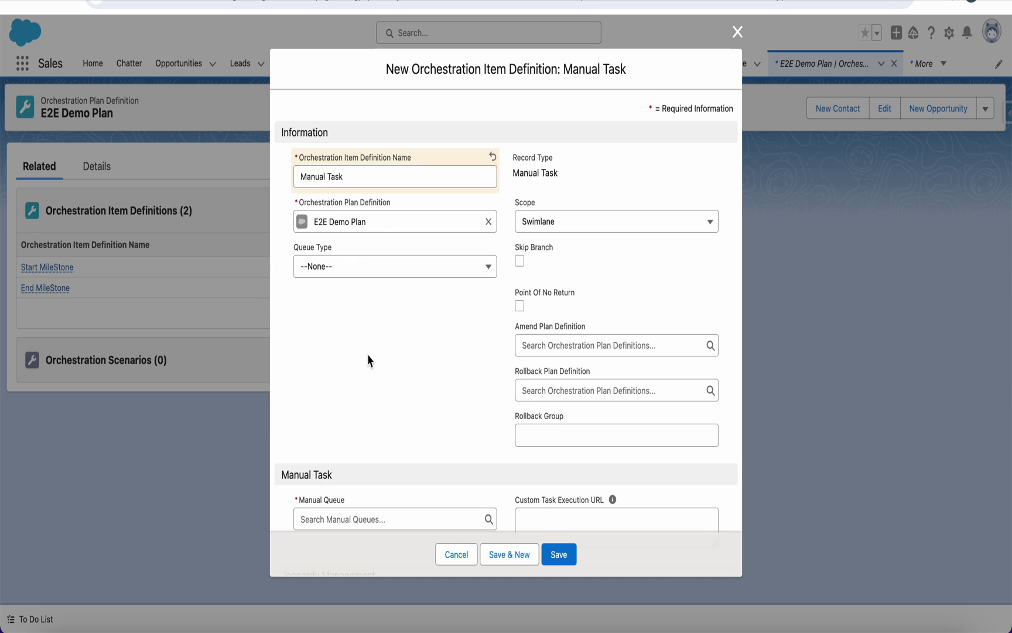
# Create a manual queue named "Demo 01" with queue type Round Robin for the task and save the item definition.
pyautogui.scroll(-3, 381, 363)
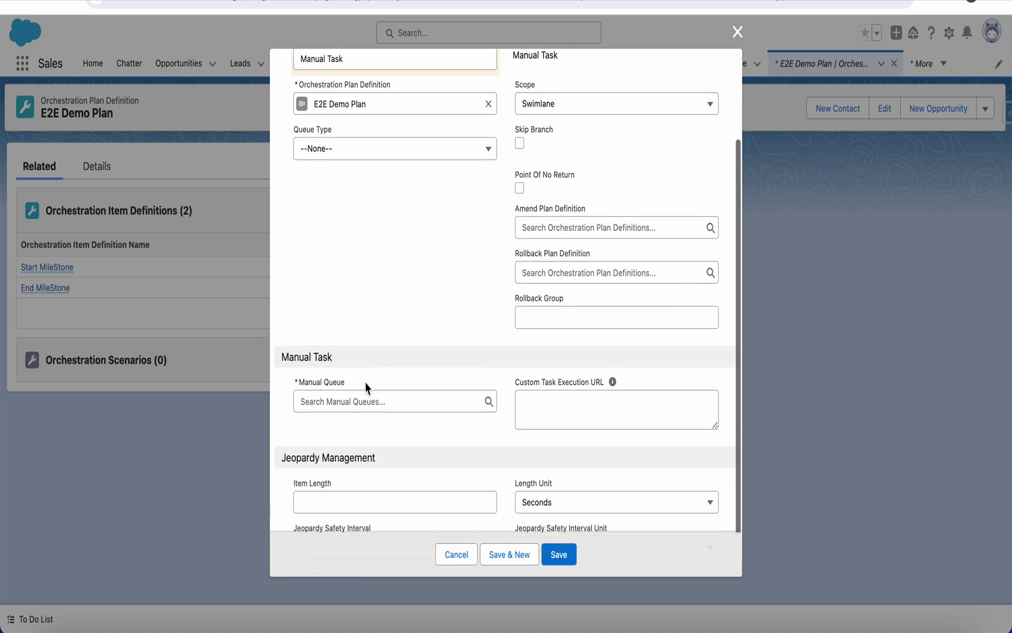
pyautogui.click(341, 402)
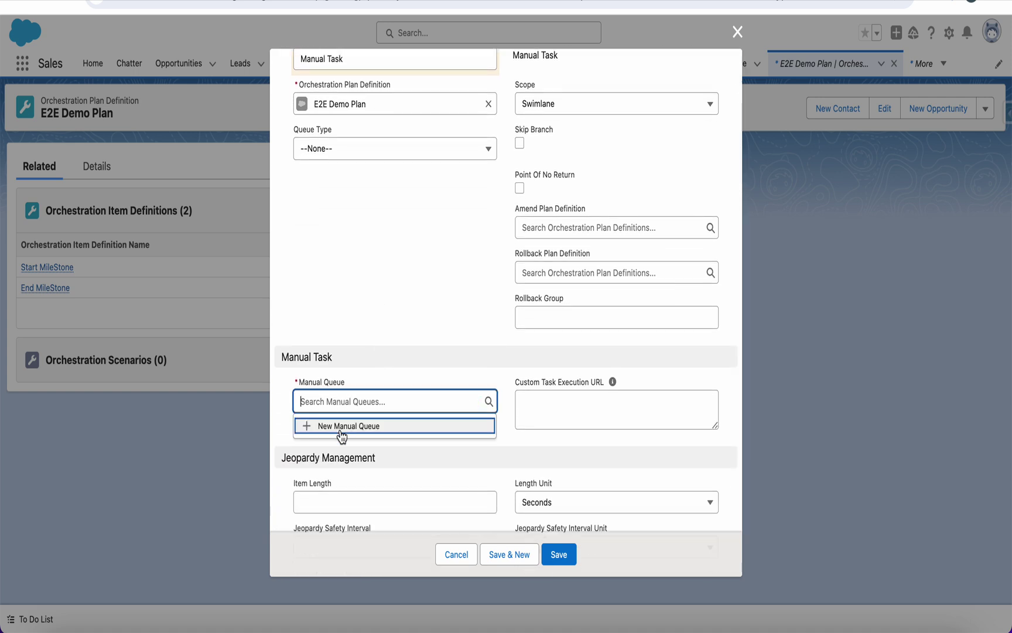
pyautogui.click(339, 427)
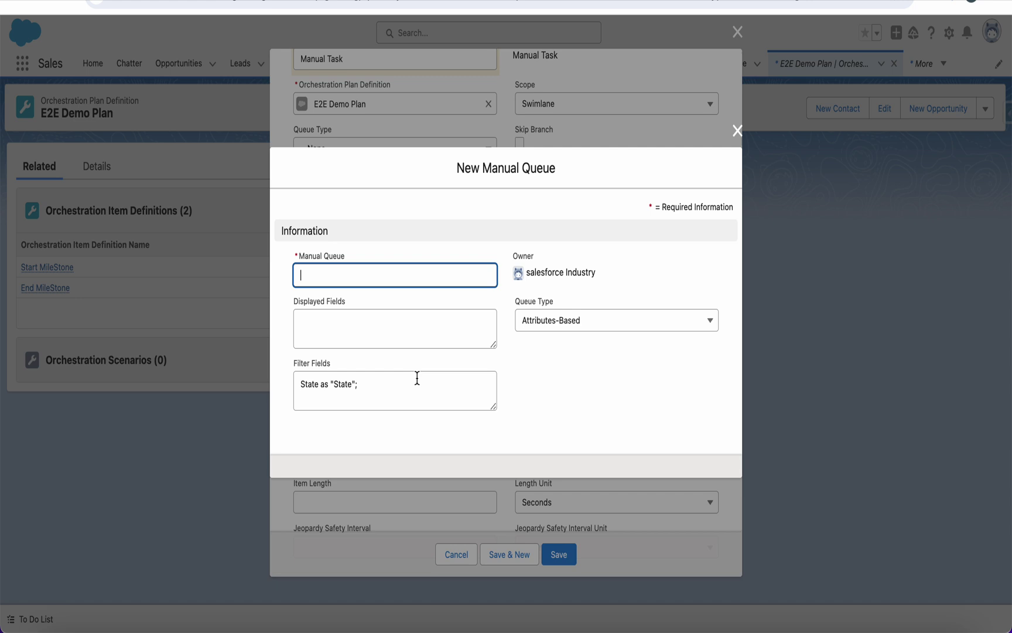
pyautogui.write('Demo 01')
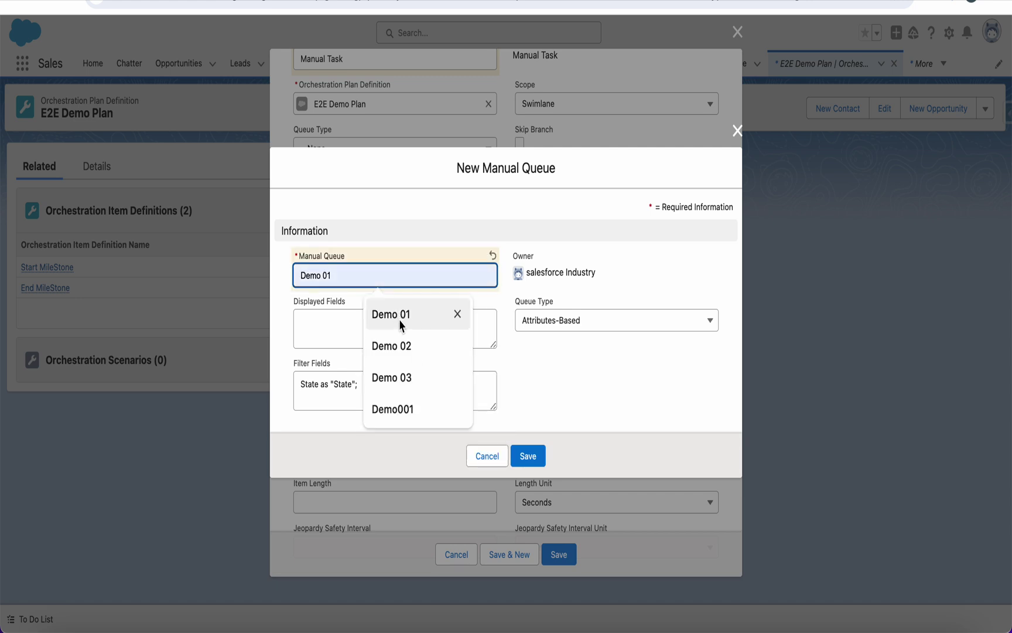
pyautogui.click(398, 320)
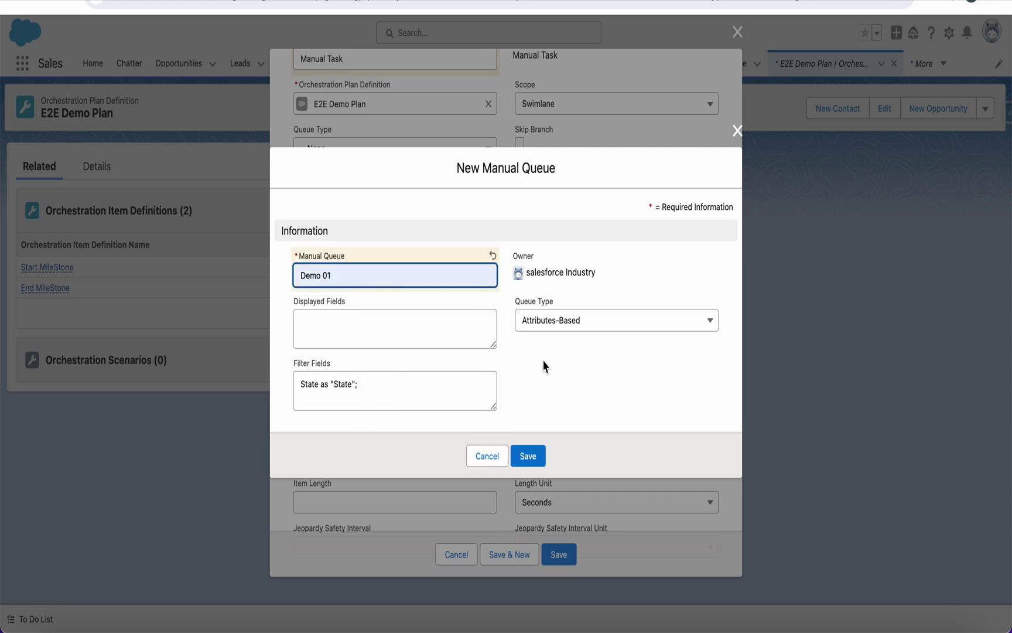
pyautogui.click(568, 330)
pyautogui.click(568, 331)
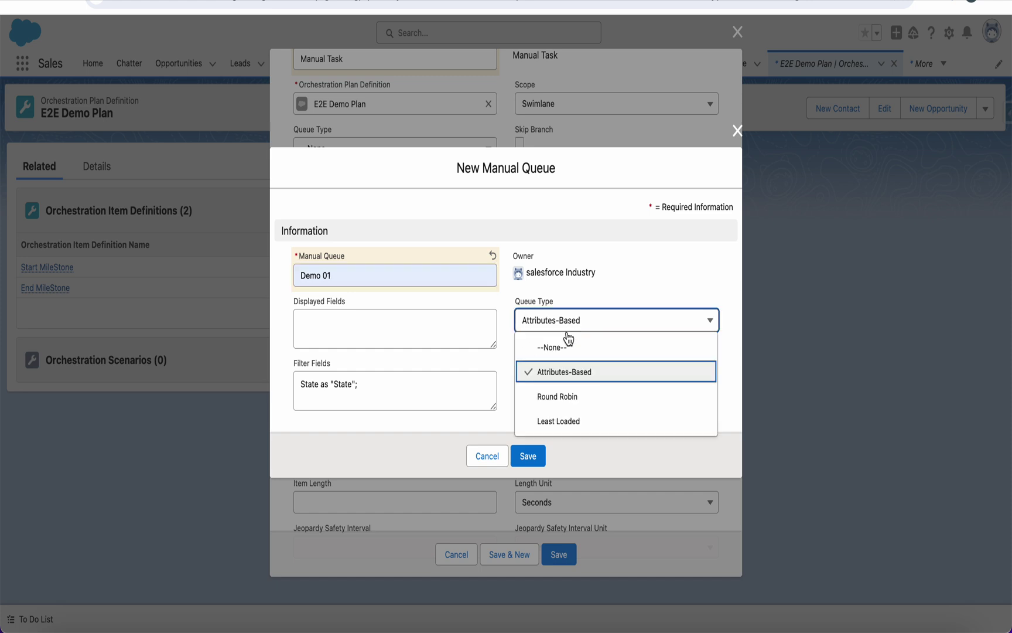
pyautogui.click(592, 408)
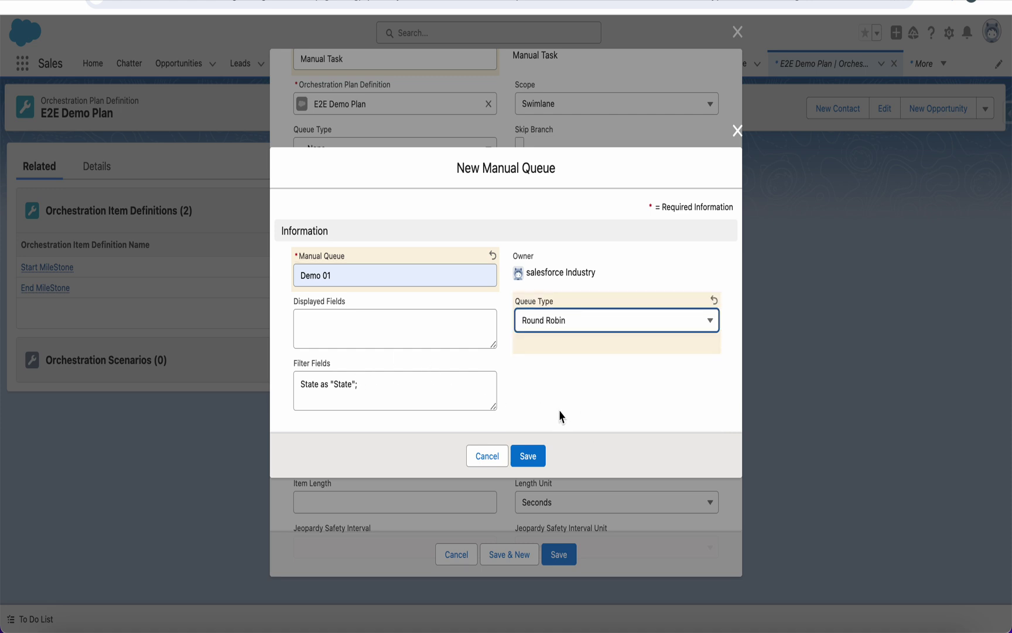
pyautogui.click(528, 457)
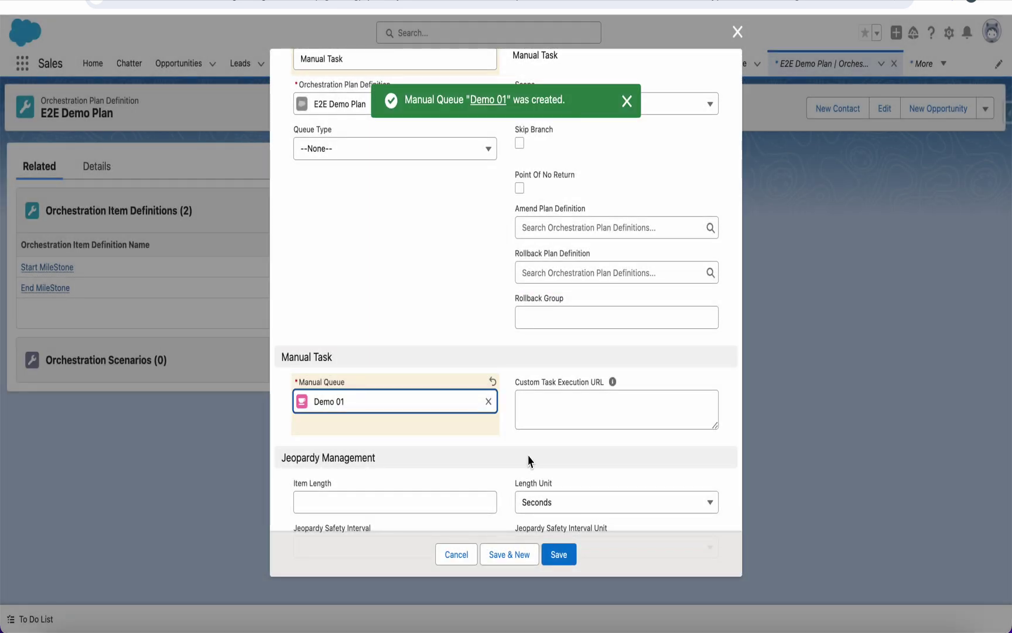
pyautogui.click(477, 332)
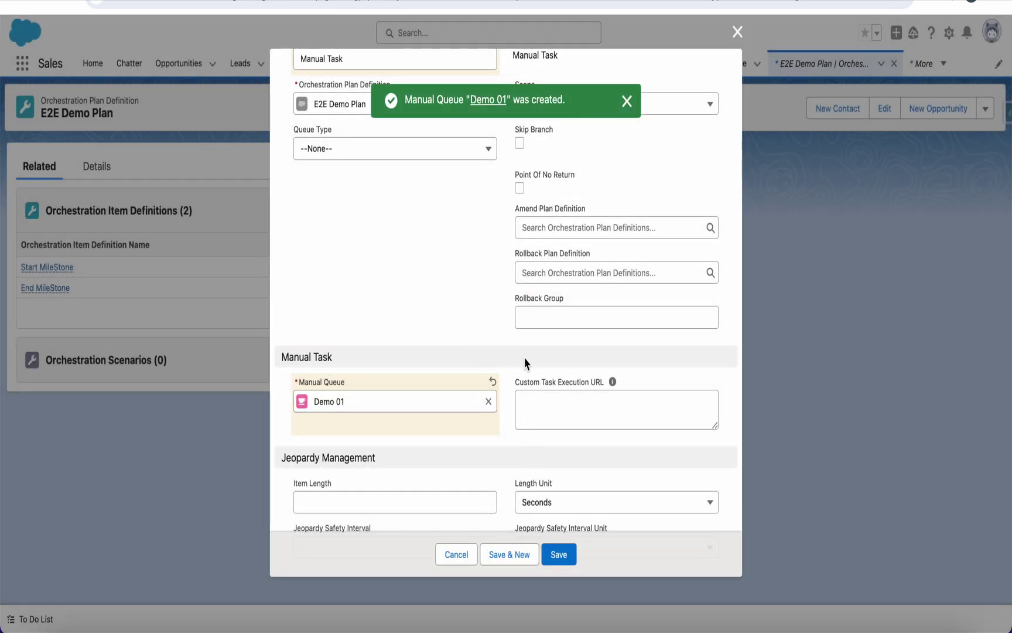
pyautogui.click(558, 554)
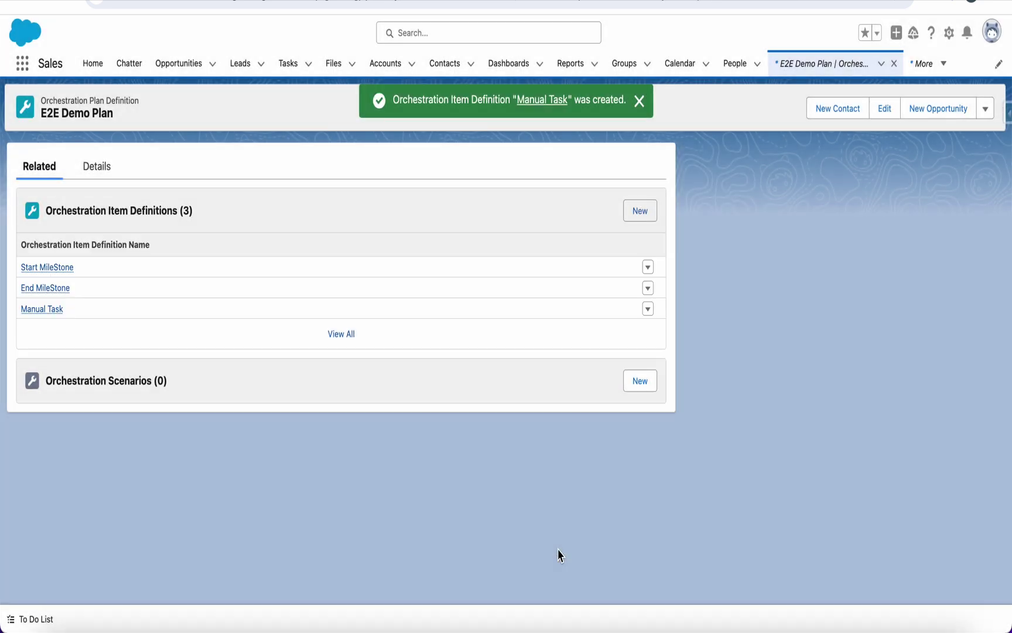
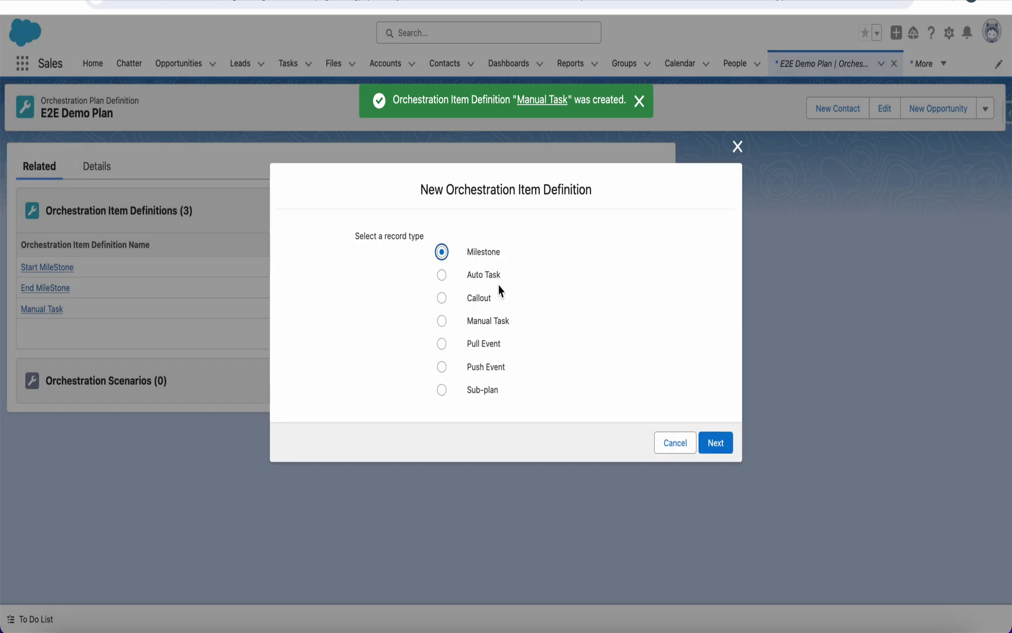
# Start a new orchestration item definition of record type Auto Task and name it "Assetize".
pyautogui.click(442, 276)
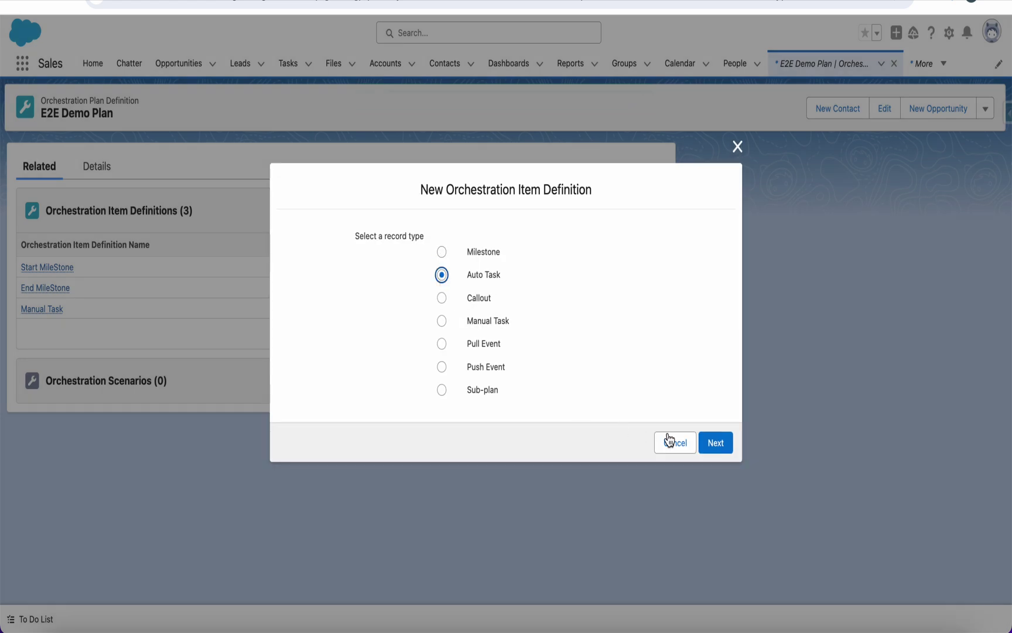
pyautogui.click(716, 446)
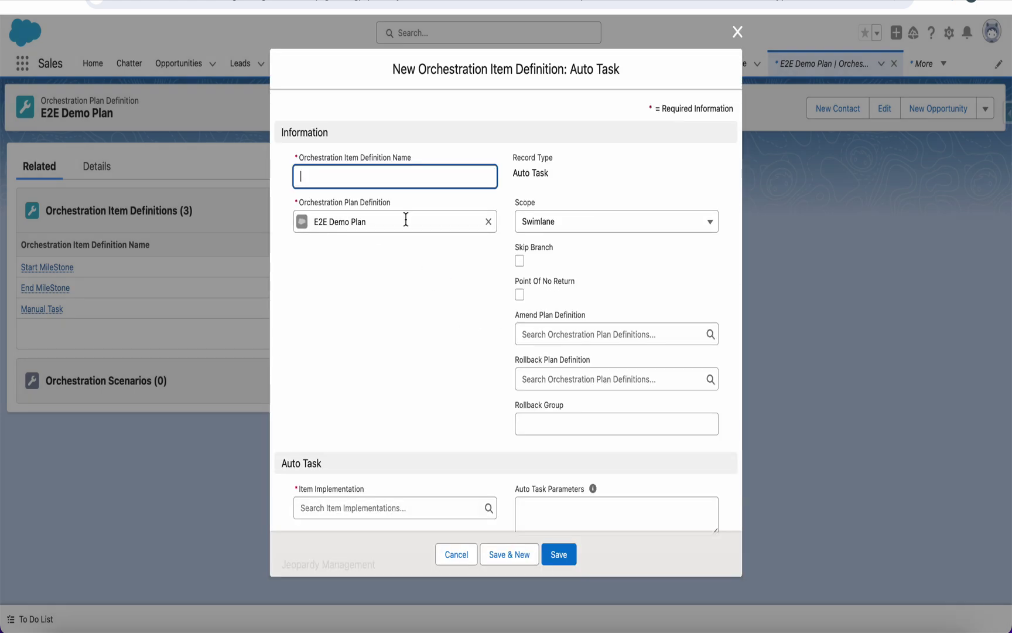
pyautogui.write('Asset')
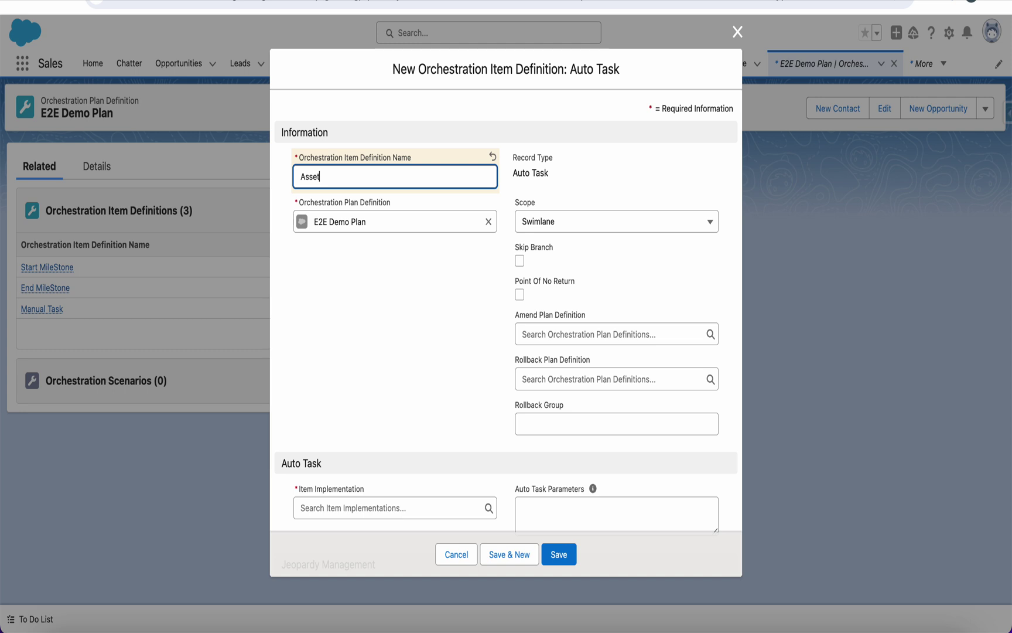
pyautogui.write('ize')
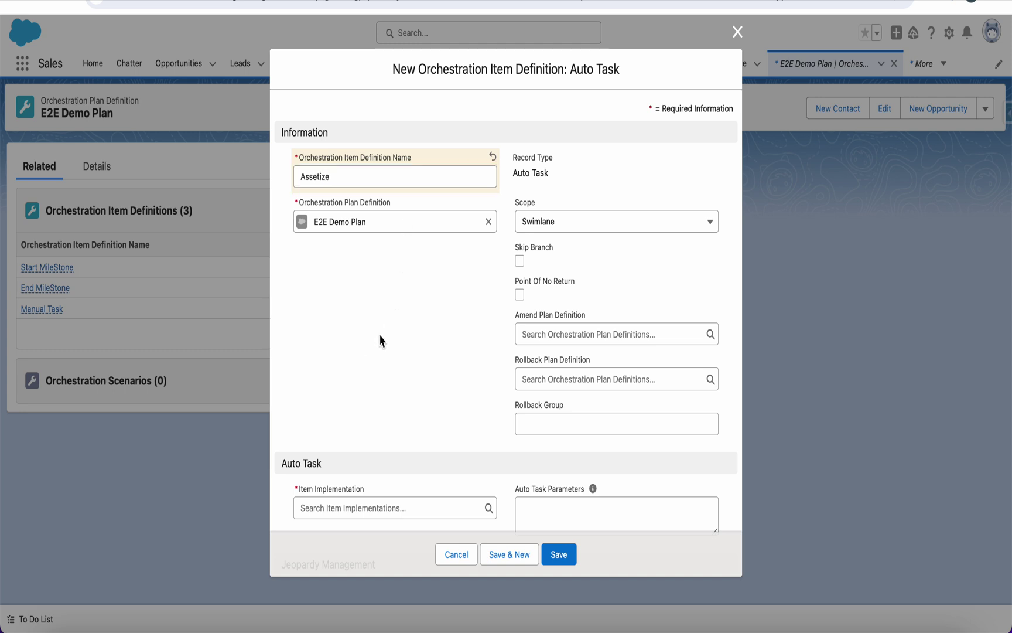
# Search the item implementations for "XOMAutoTaskAssetizer", assign the Assetize implementation to the auto task and save the item definition.
pyautogui.scroll(-3, 380, 340)
pyautogui.click(368, 383)
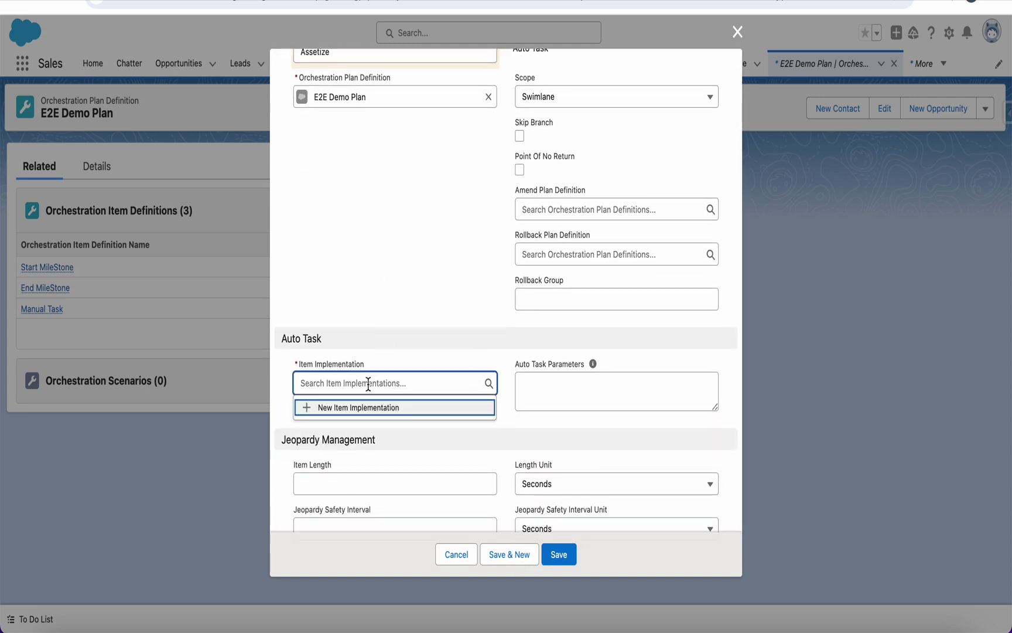
pyautogui.write('XO')
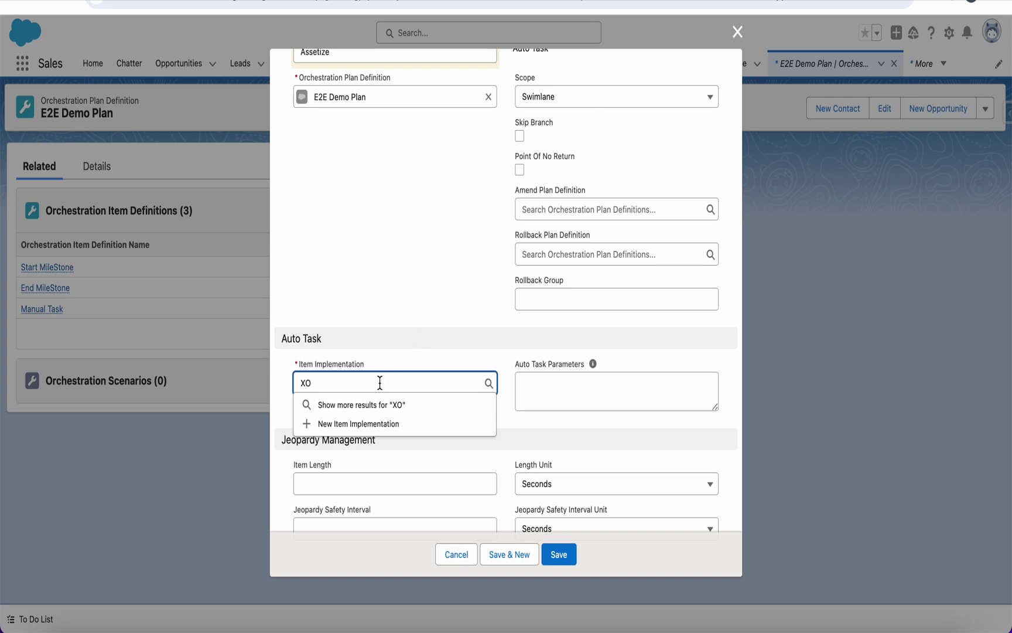
pyautogui.write('MAuto')
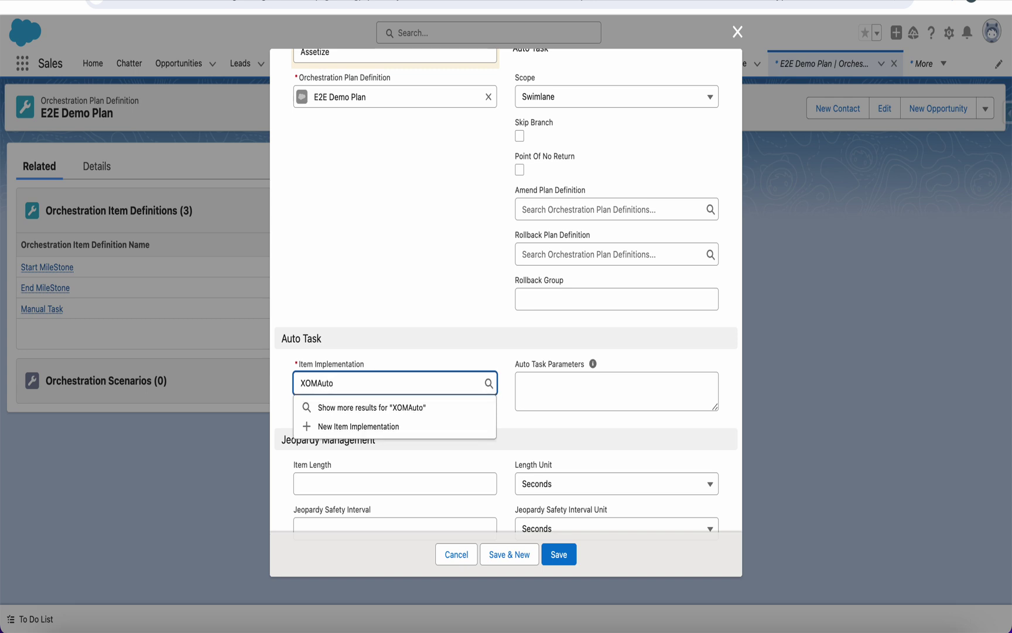
pyautogui.write('Task')
pyautogui.click(377, 410)
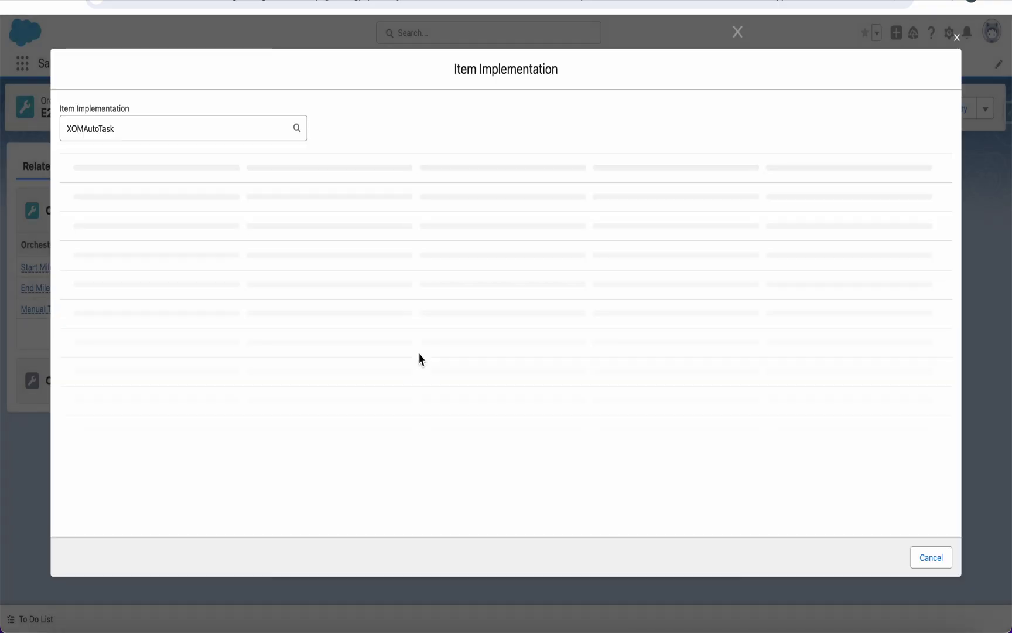
pyautogui.click(158, 125)
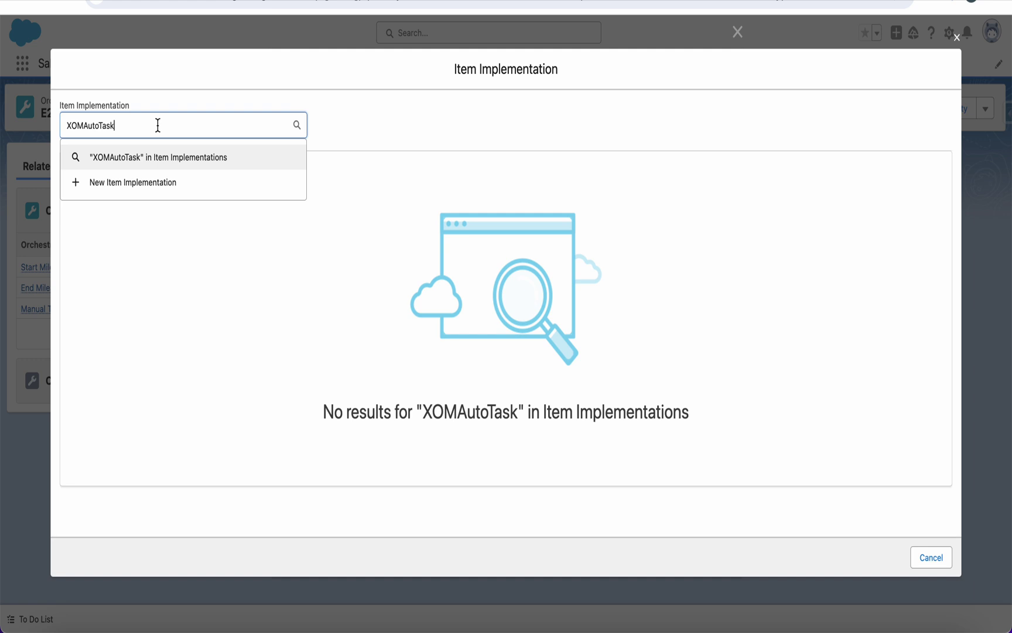
pyautogui.write('Asseti')
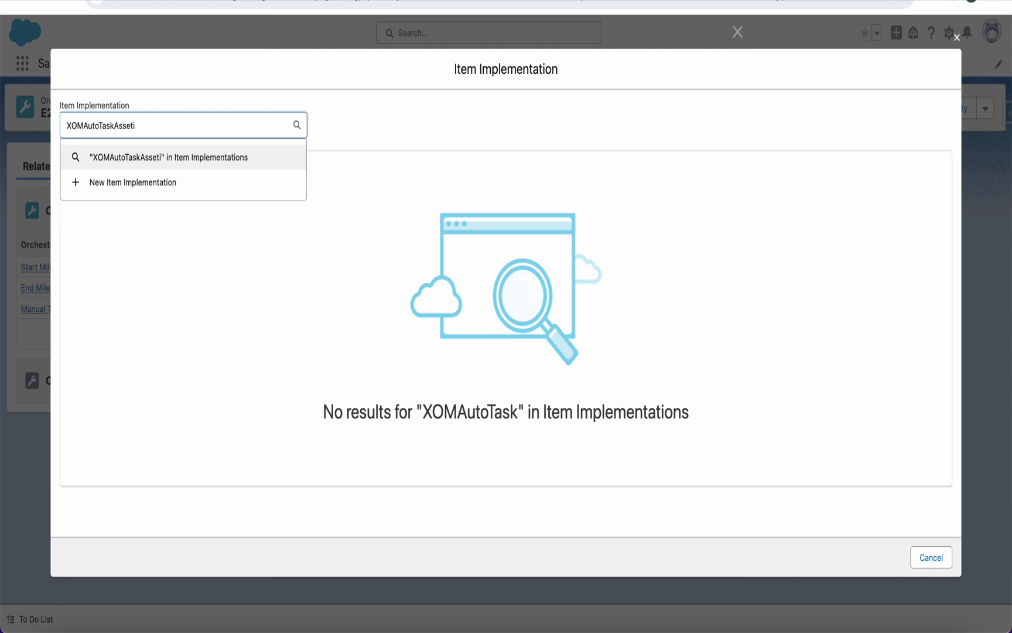
pyautogui.write('zer')
pyautogui.click(119, 156)
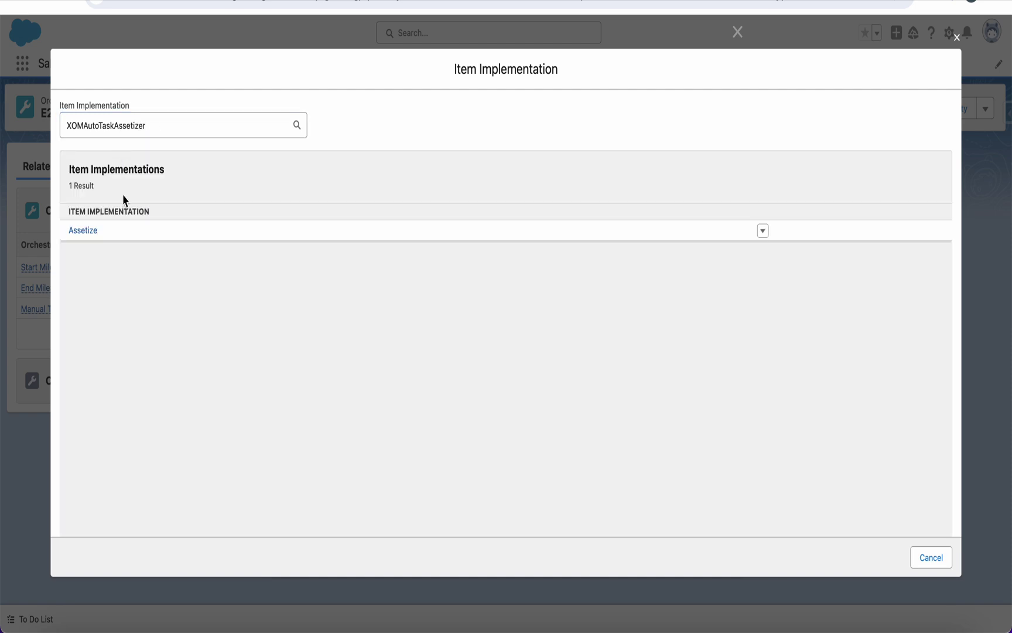
pyautogui.click(87, 231)
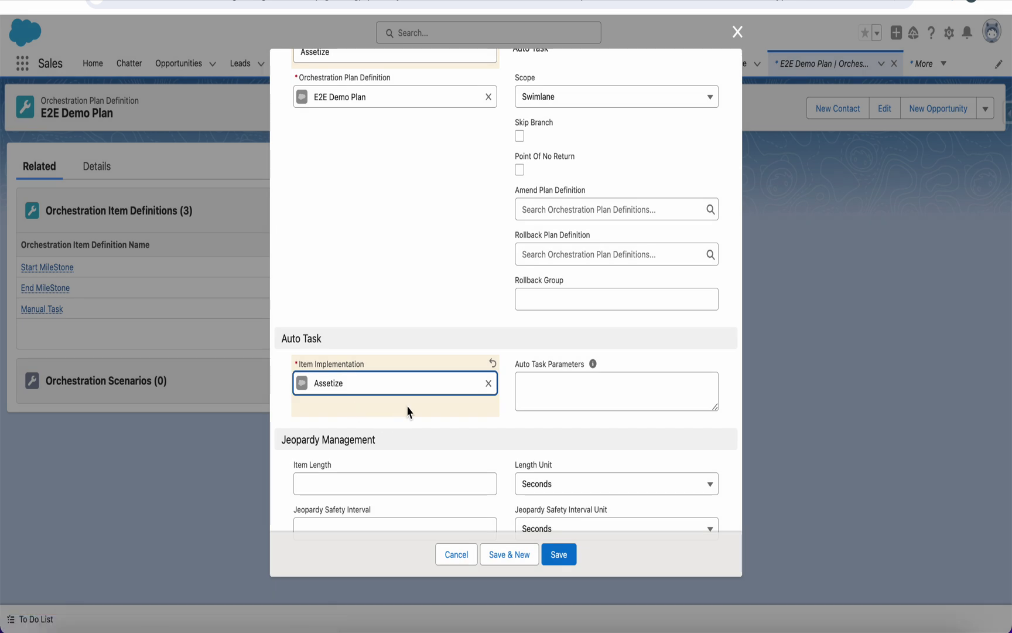
pyautogui.click(560, 556)
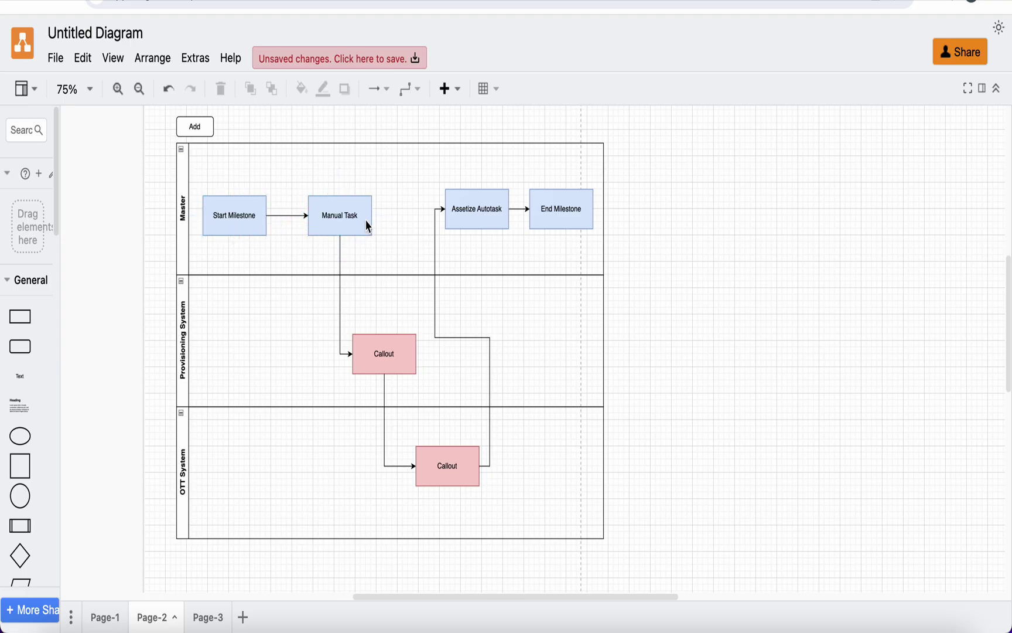
# Review the draw.io swimlane diagram pages alongside the Mobile Service CFS product and the E2E Demo Plan record in Salesforce.
pyautogui.click(222, 229)
pyautogui.click(544, 227)
pyautogui.click(237, 214)
pyautogui.click(544, 138)
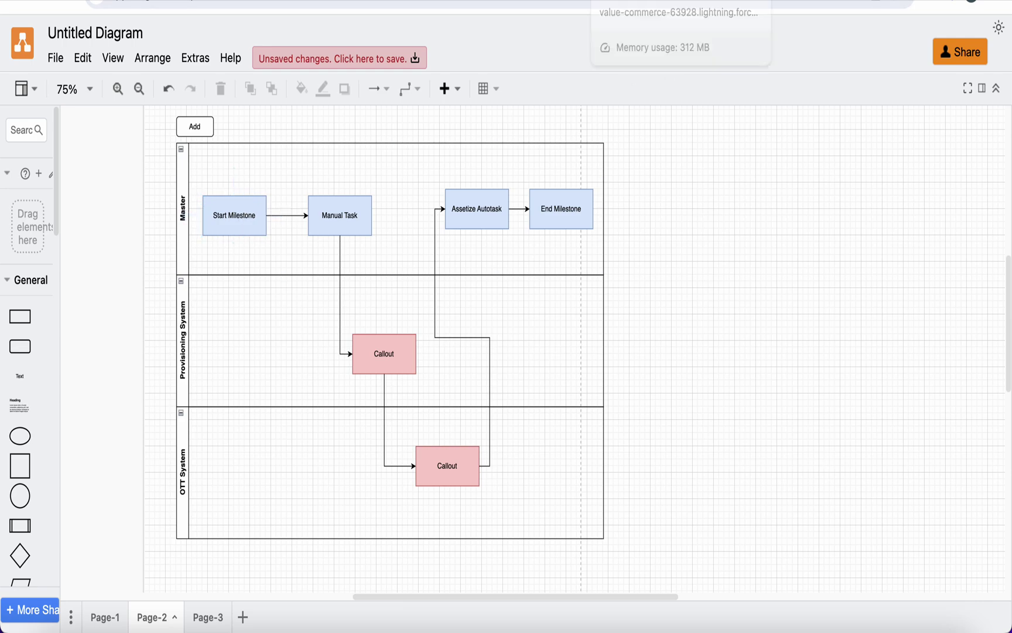
pyautogui.click(644, 1)
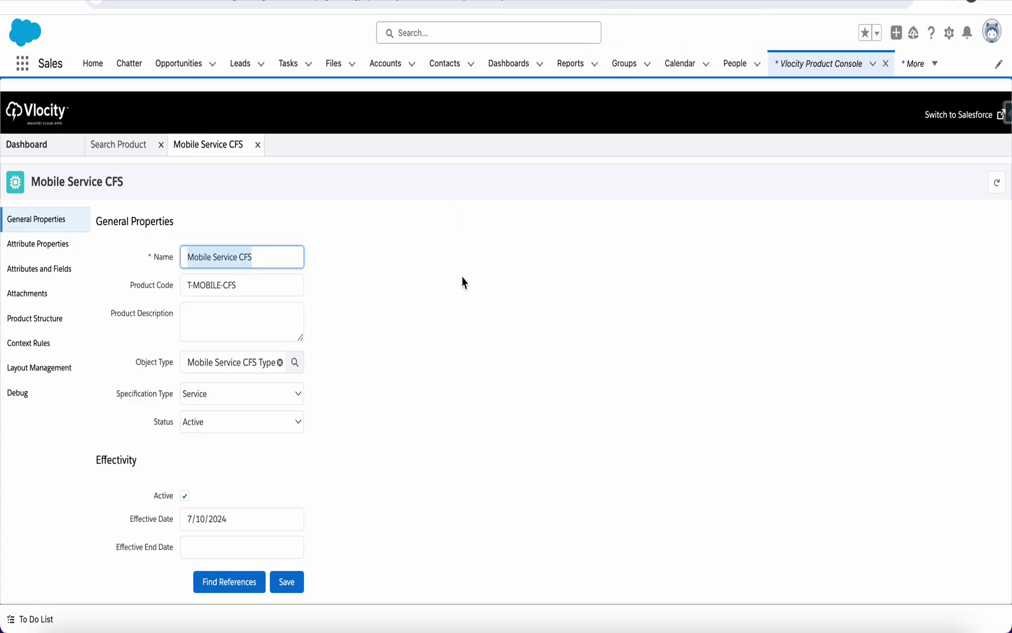
pyautogui.click(430, 4)
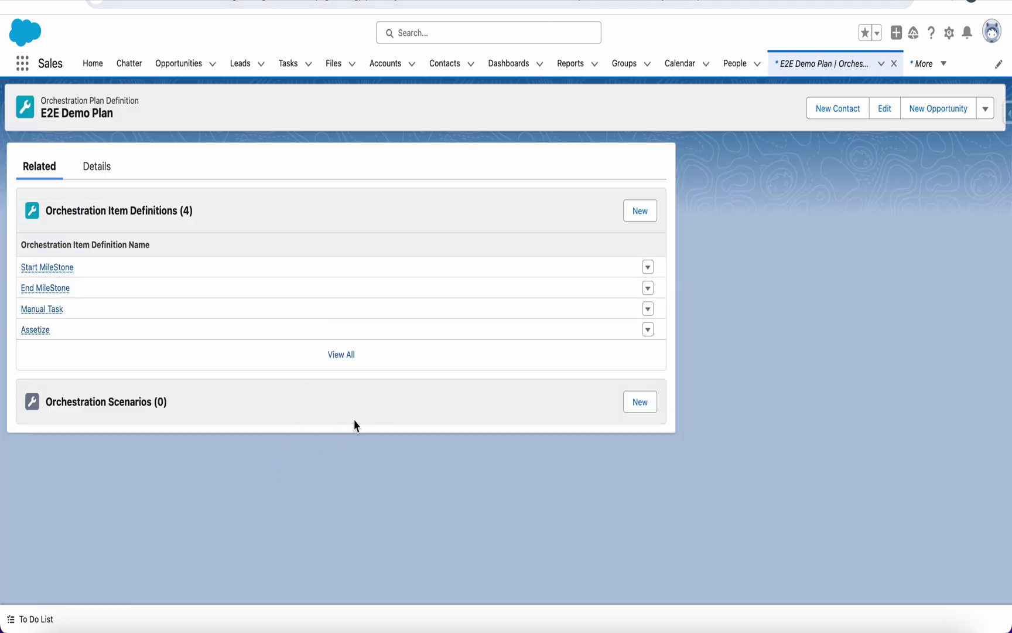
pyautogui.doubleClick(64, 113)
pyautogui.tripleClick(64, 114)
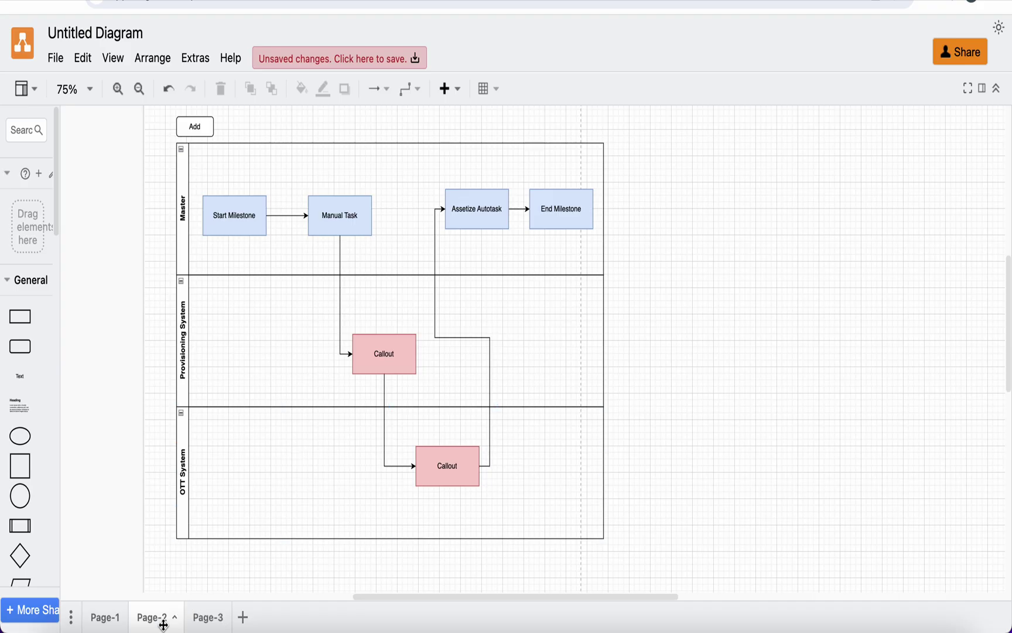
pyautogui.click(199, 617)
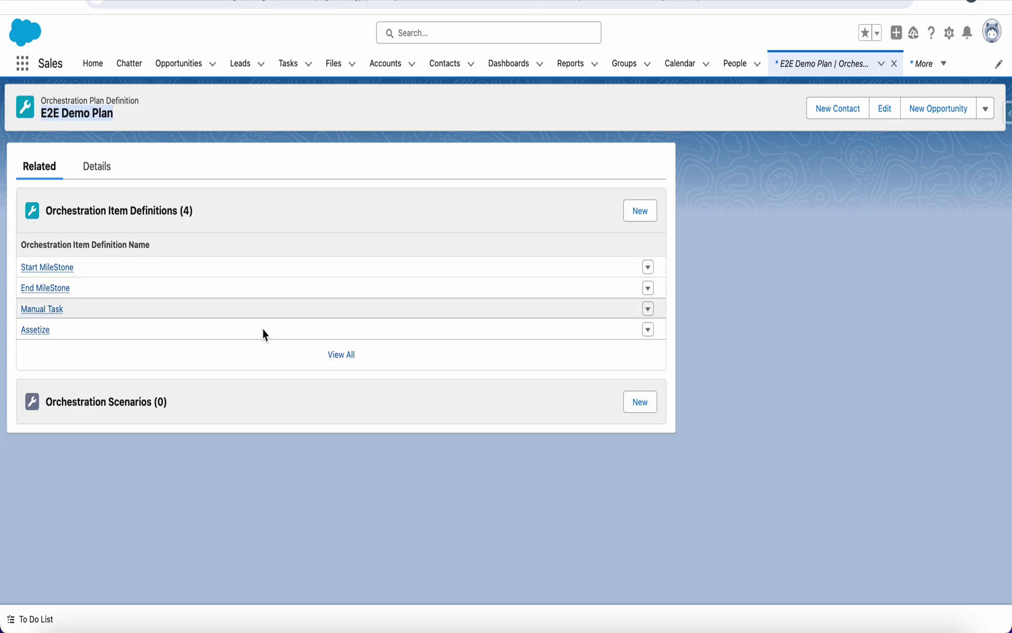
# Create an orchestration scenario named "Mobile Service" in the E2E Demo Plan for the product Mobile Service CFS, keeping the Add action.
pyautogui.click(640, 404)
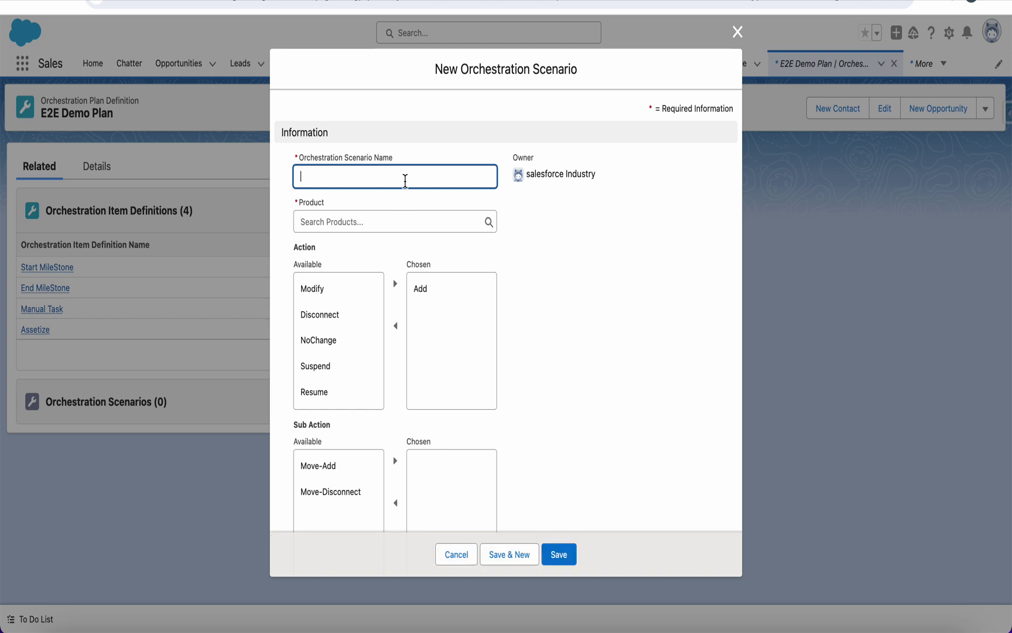
pyautogui.write('Mobile Service')
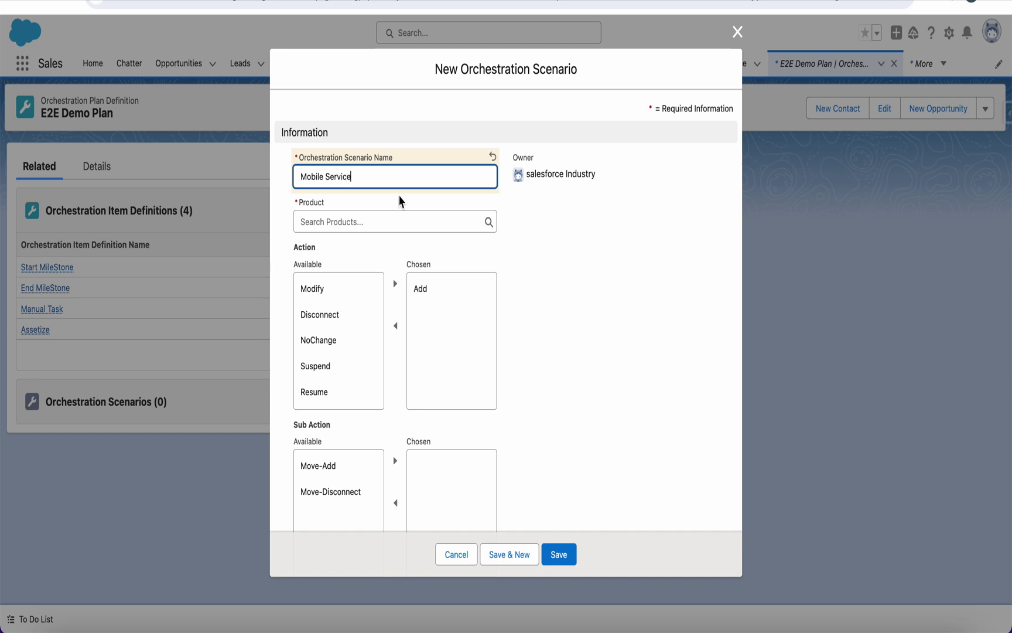
pyautogui.click(385, 223)
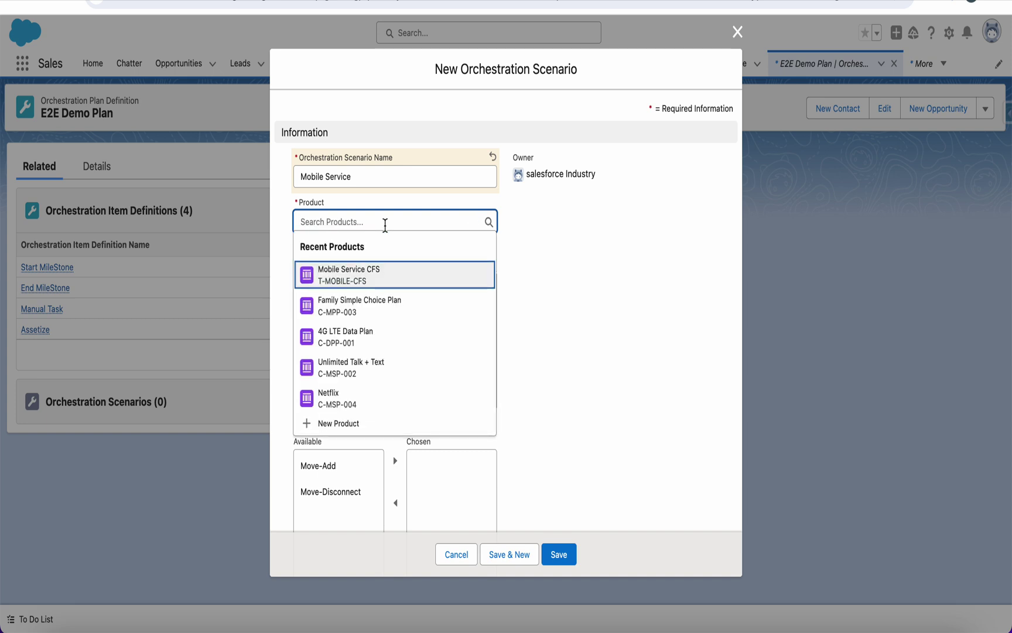
pyautogui.click(379, 275)
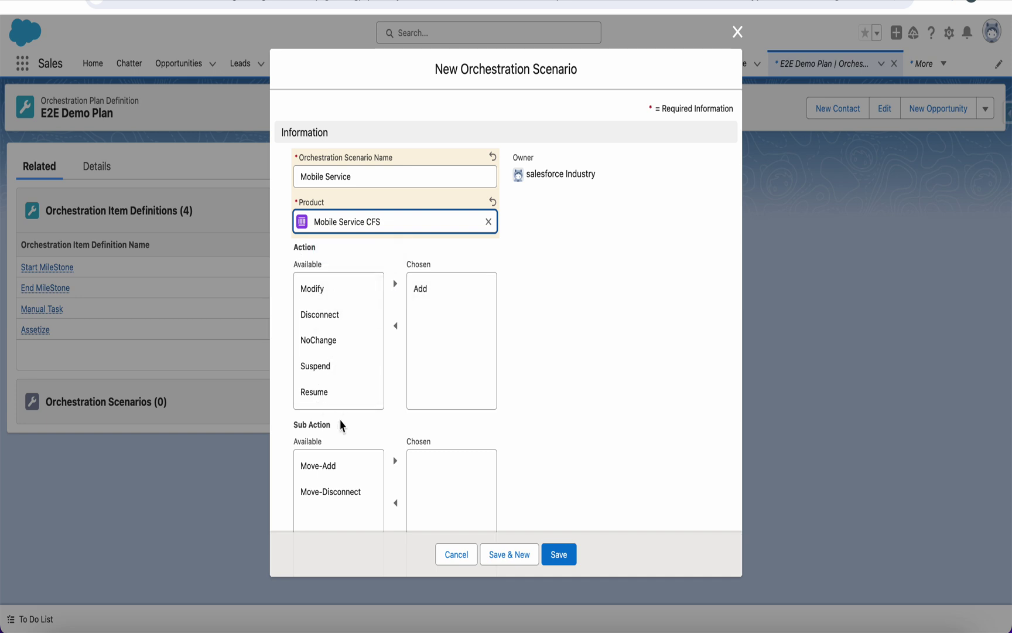
pyautogui.click(565, 556)
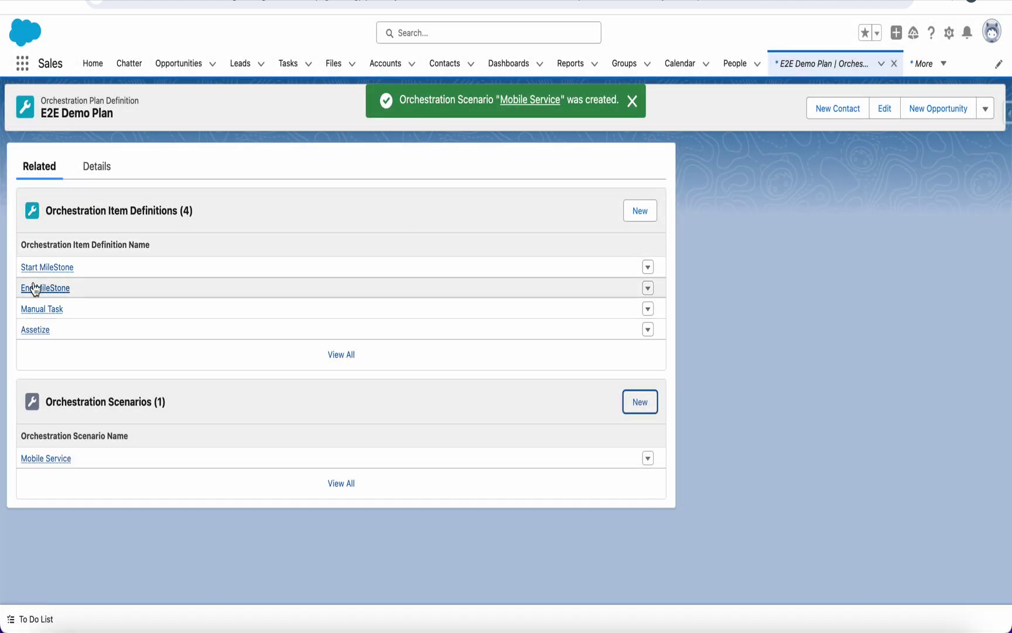
# Open the Manual Task item definition and start a new orchestration dependency definition named "Start MileStone".
pyautogui.click(47, 315)
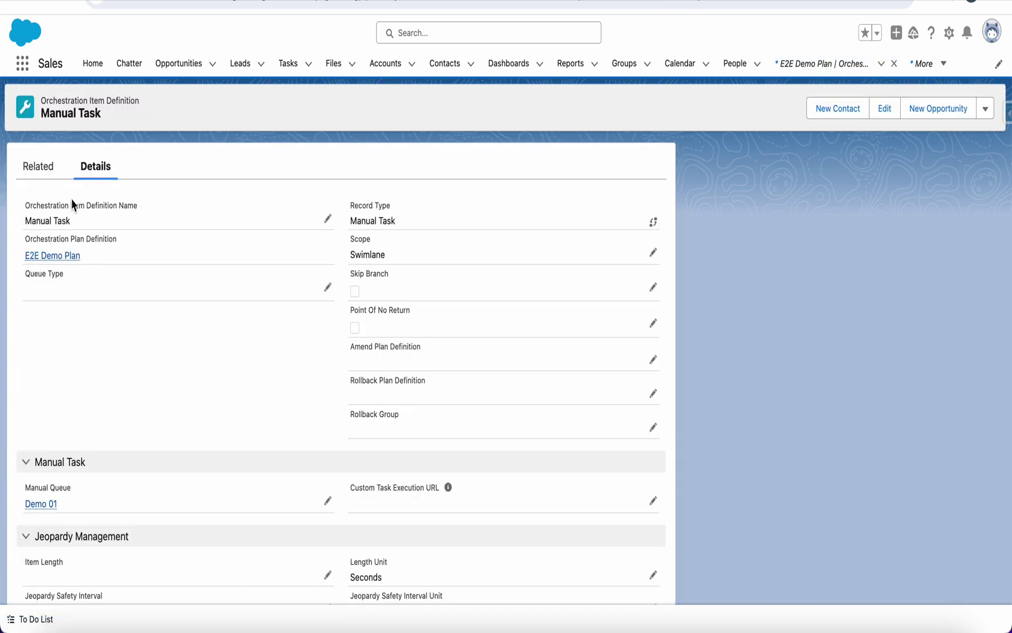
pyautogui.click(46, 180)
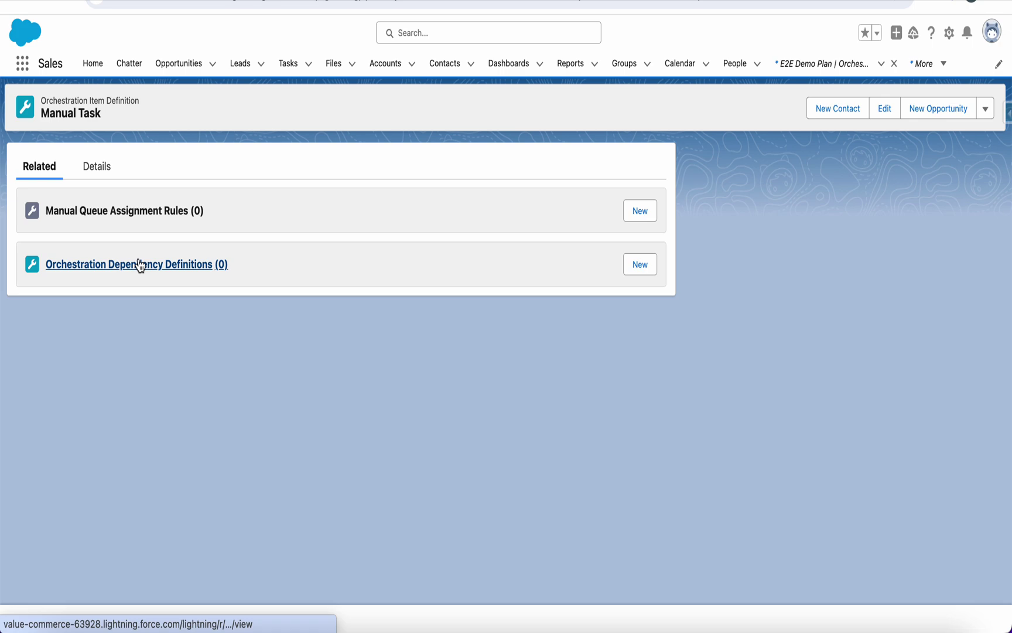
pyautogui.click(639, 270)
pyautogui.click(367, 295)
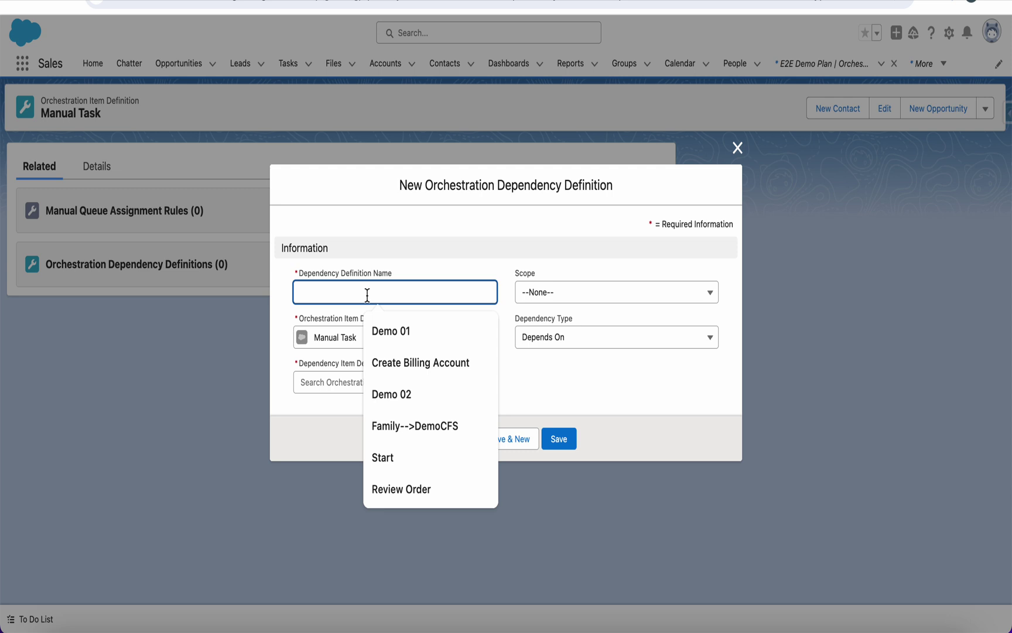
pyautogui.write('Sta')
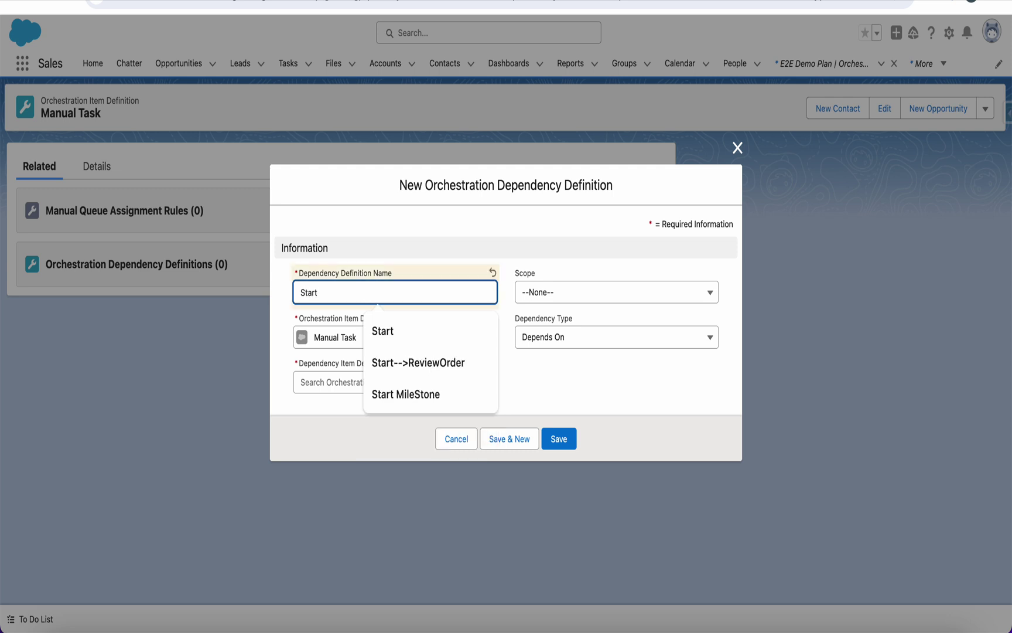
pyautogui.write('rt')
pyautogui.click(404, 394)
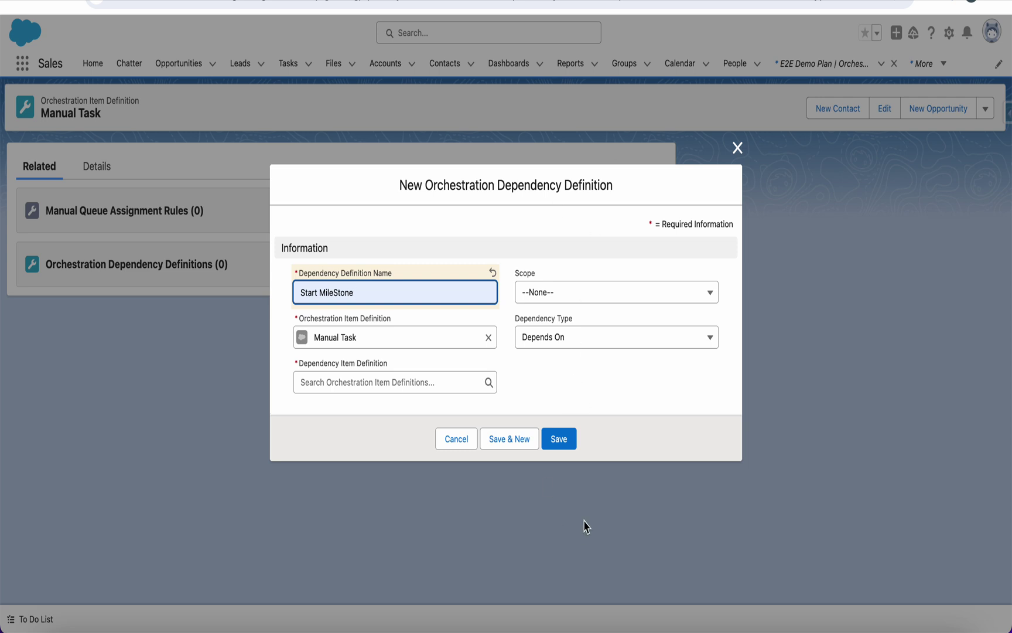
# Make the dependency point to the Start MileStone item with scope Global and type Depends On, save it and return to the E2E Demo Plan.
pyautogui.click(432, 385)
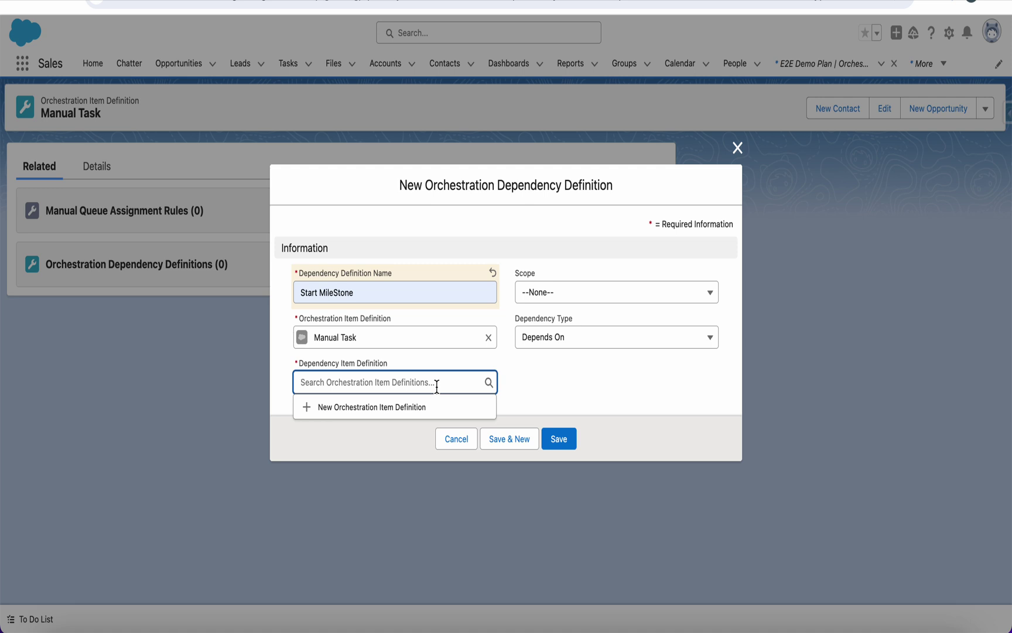
pyautogui.write('Start')
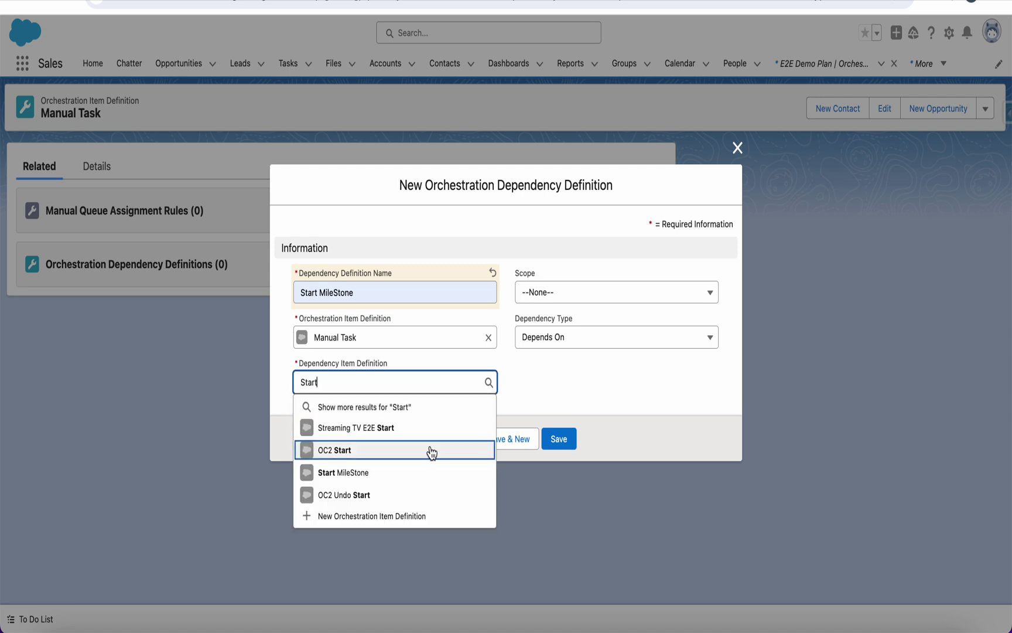
pyautogui.click(426, 473)
pyautogui.click(576, 293)
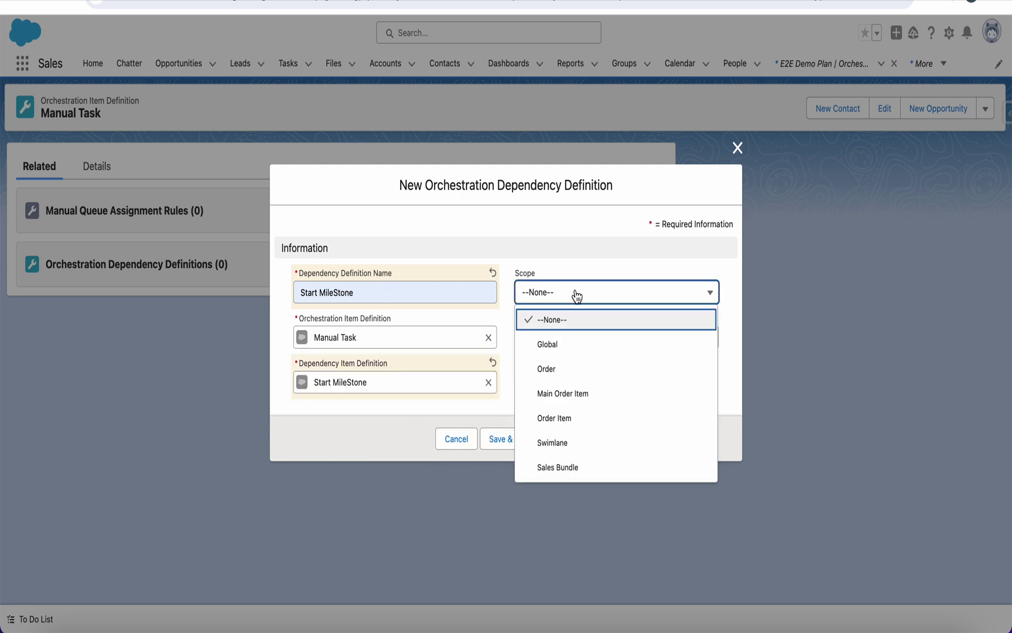
pyautogui.click(582, 347)
pyautogui.click(589, 344)
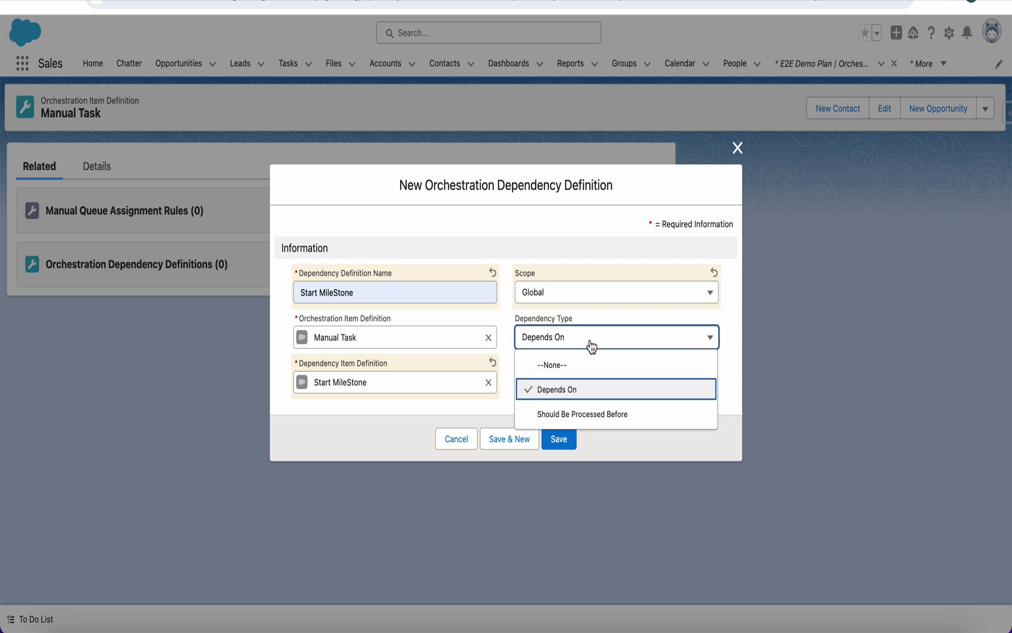
pyautogui.click(551, 391)
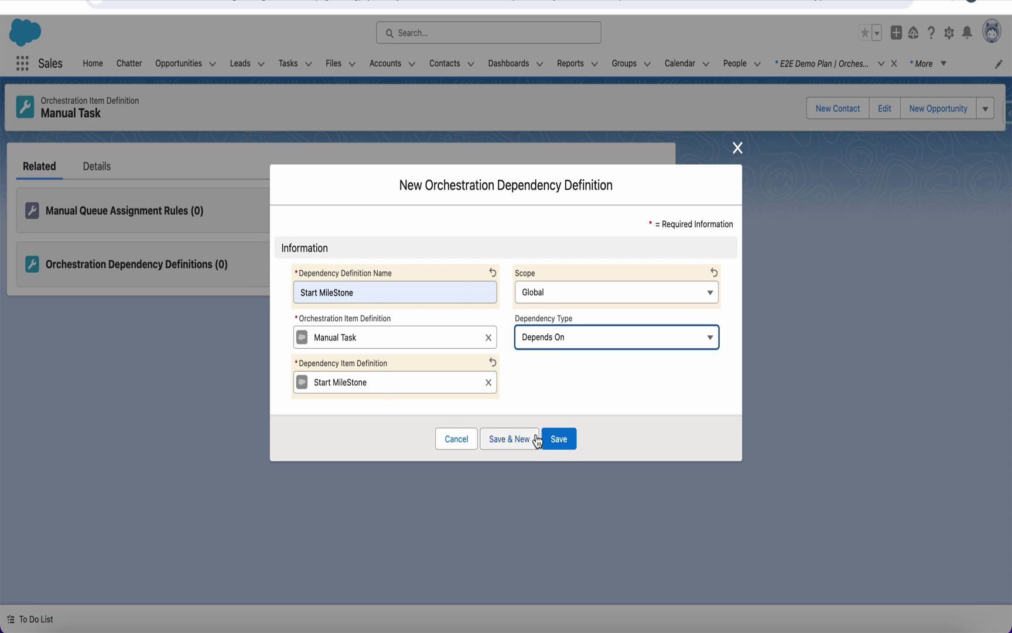
pyautogui.click(563, 441)
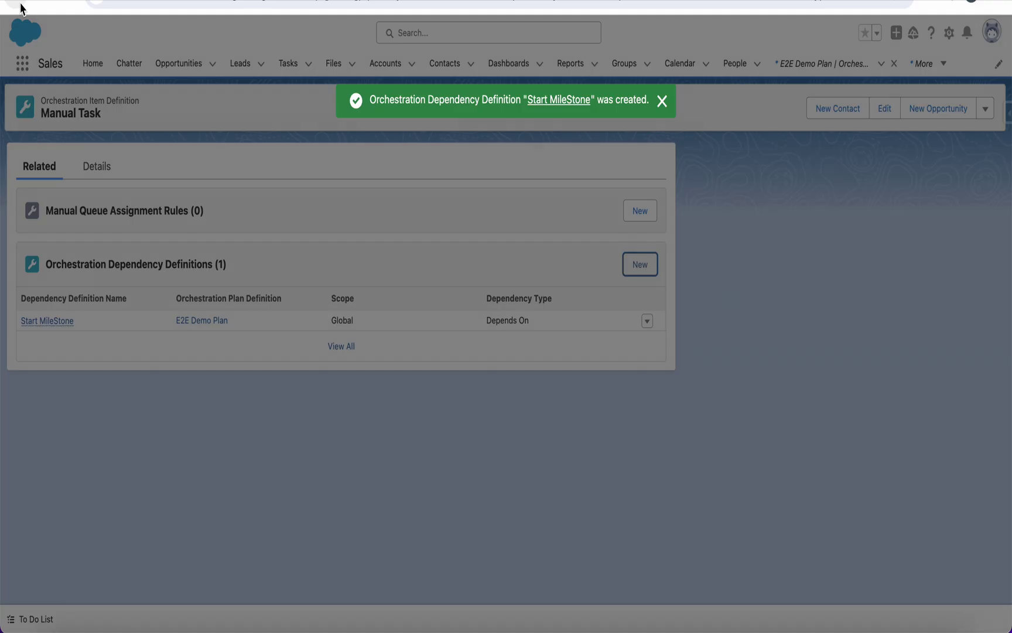
pyautogui.press('Escape')
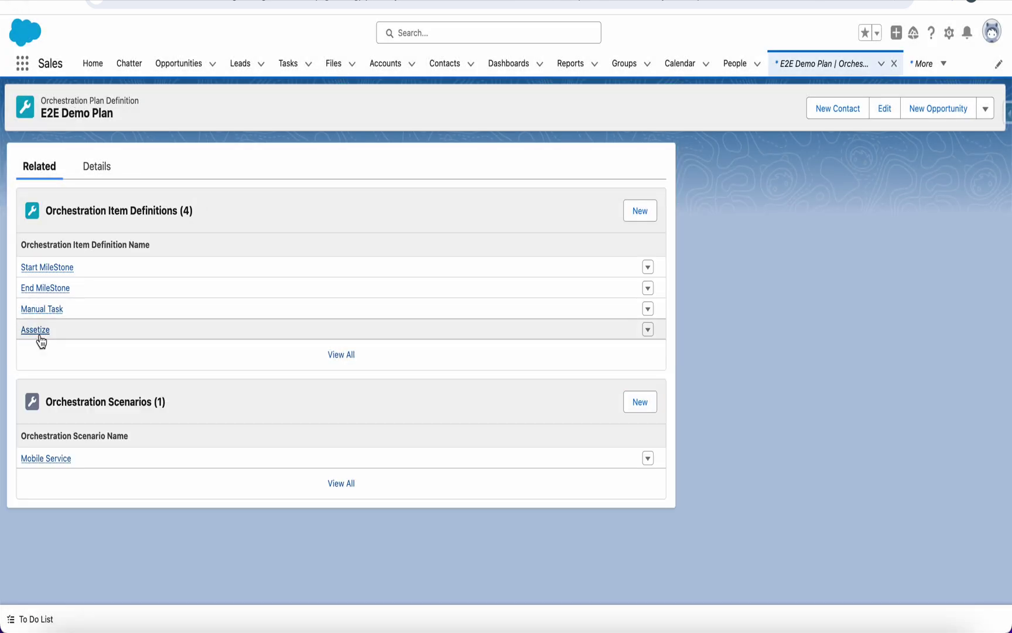
# Open the End MileStone item definition and start a new orchestration dependency definition named "Assetize-->End".
pyautogui.moveTo(41, 331)
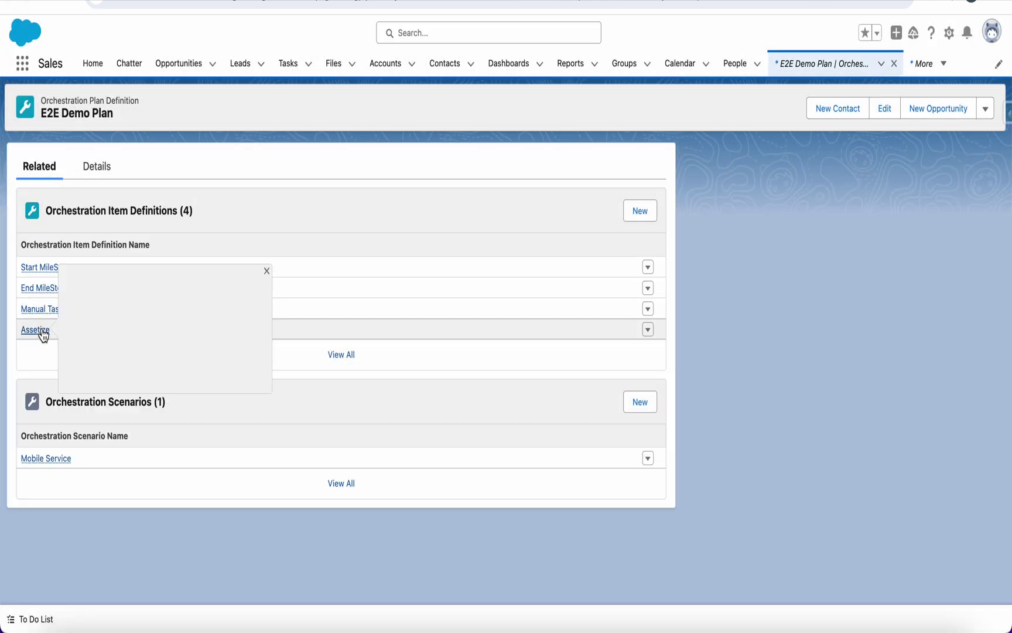
pyautogui.click(40, 288)
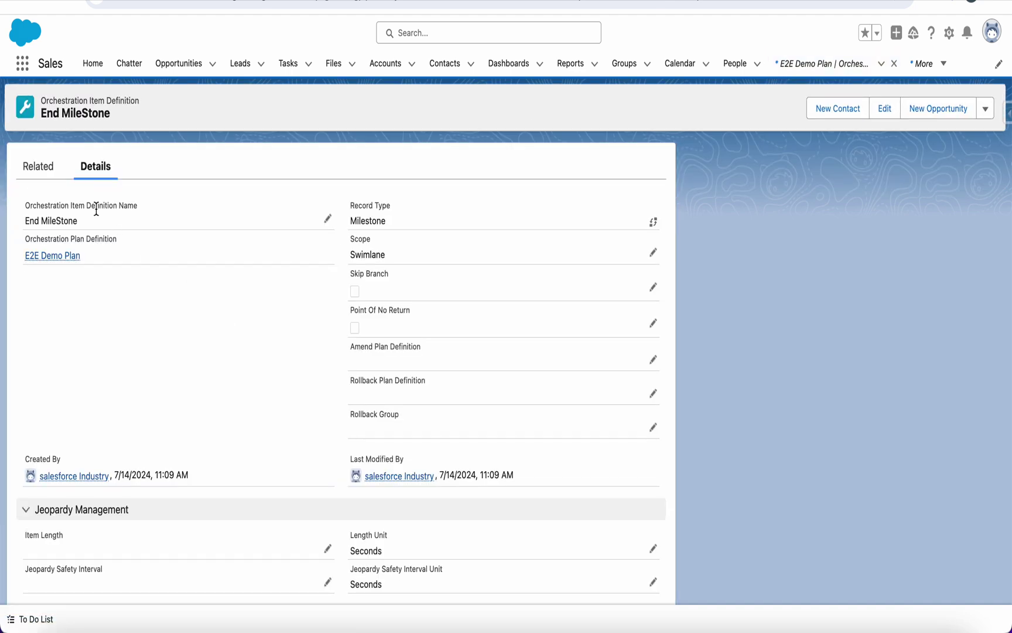
pyautogui.click(48, 171)
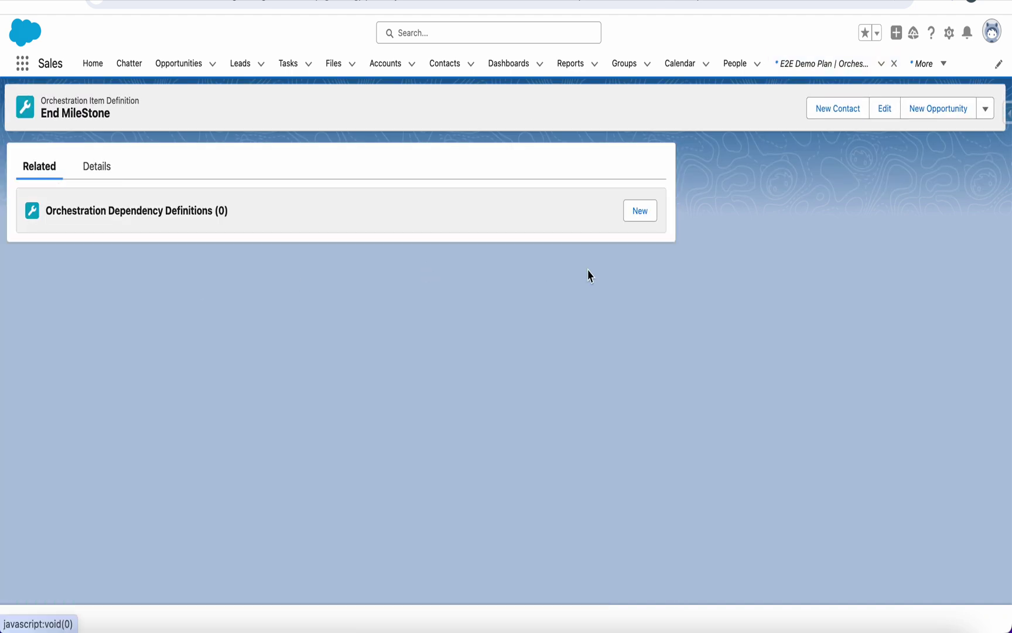
pyautogui.click(639, 211)
pyautogui.write('Asse')
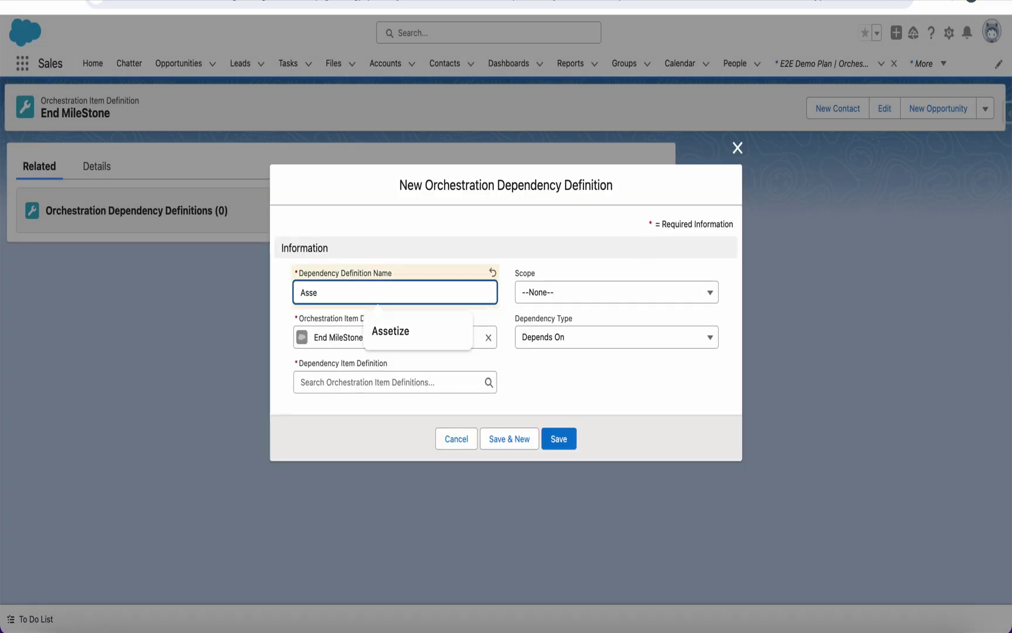
pyautogui.write('tize-->End')
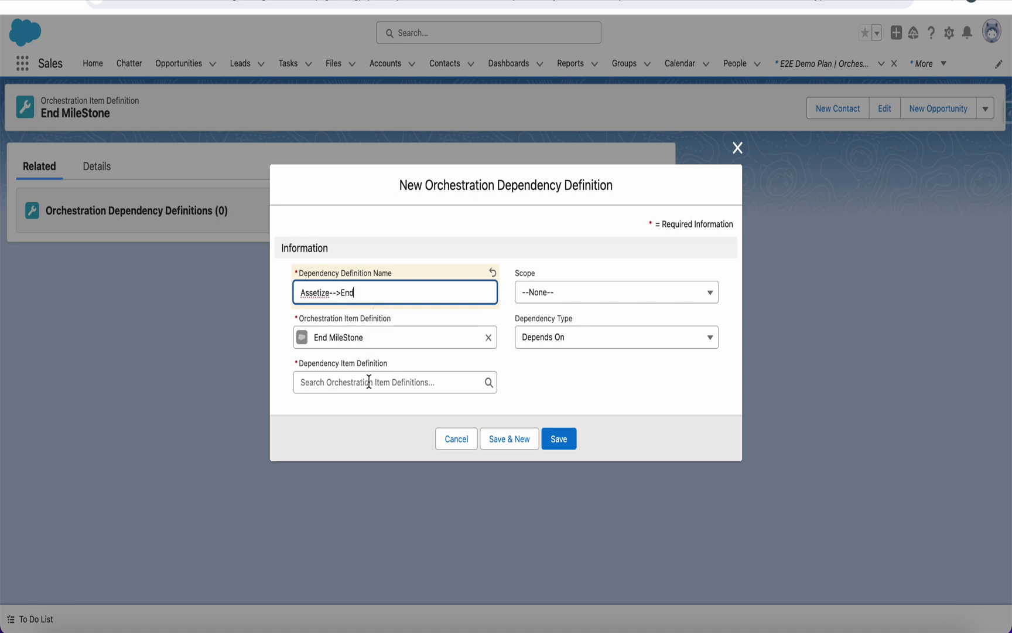
# Set the dependency item definition to Assetize, keeping the Depends On type, and save the dependency.
pyautogui.click(369, 382)
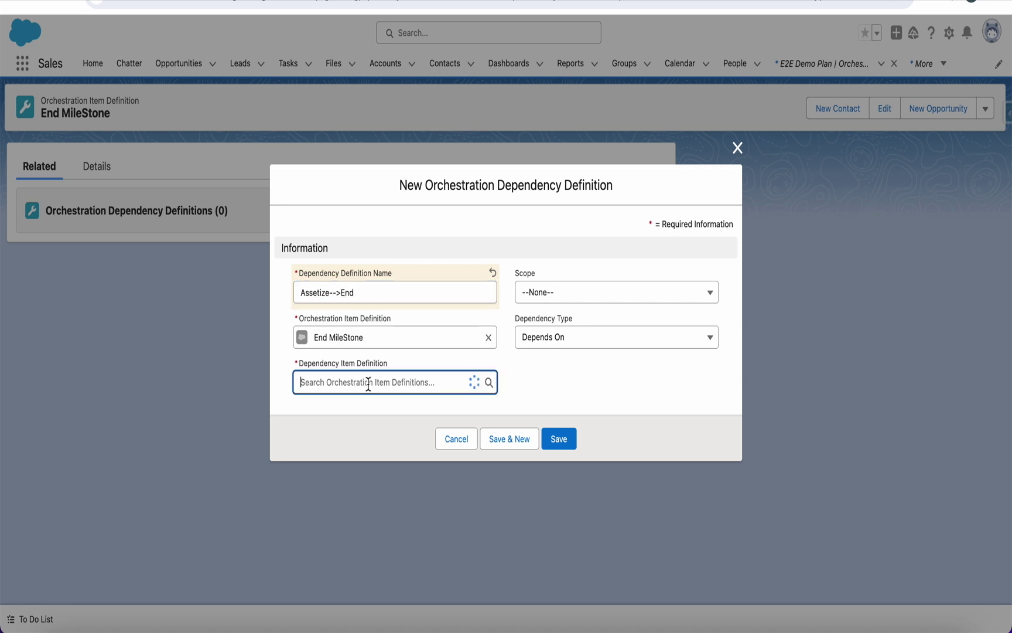
pyautogui.write('Asset')
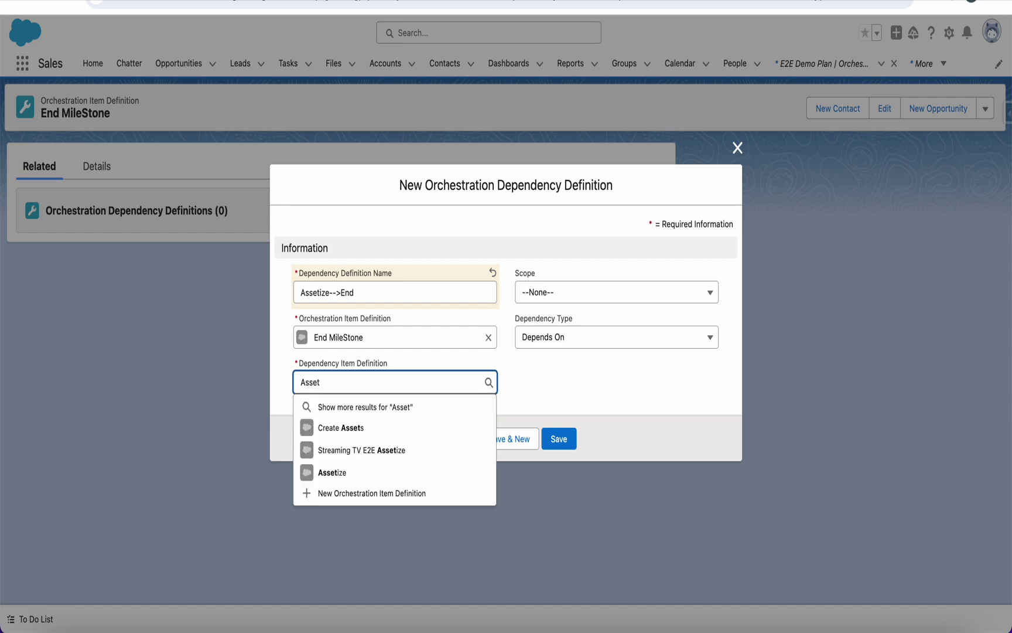
pyautogui.click(389, 474)
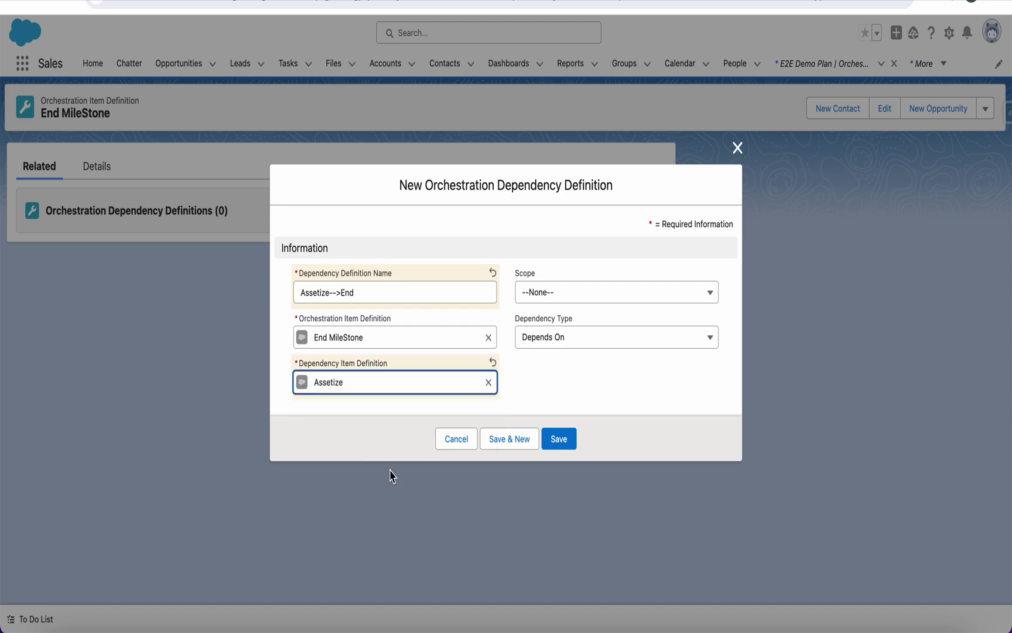
pyautogui.click(562, 443)
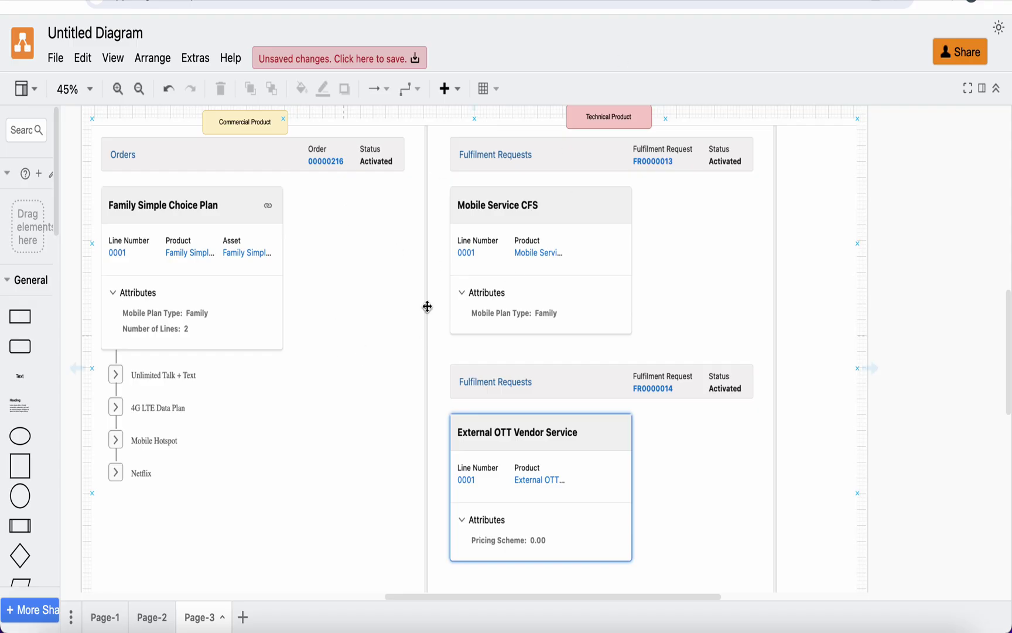
# Review the swimlane diagram on Page-2 in draw.io and return to the E2E Demo Plan in Salesforce.
pyautogui.click(149, 617)
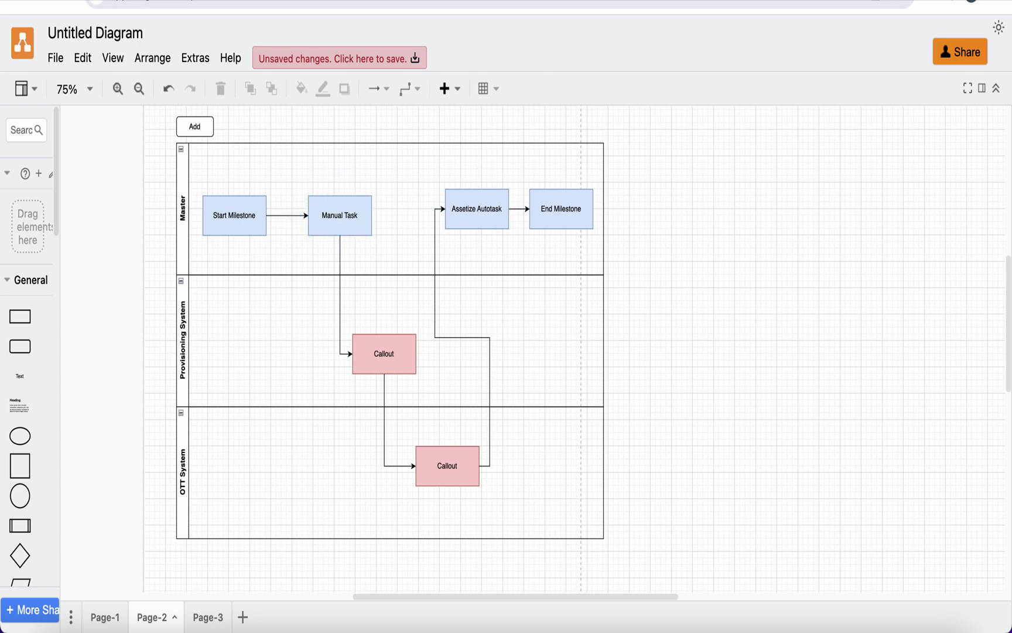
pyautogui.click(644, 2)
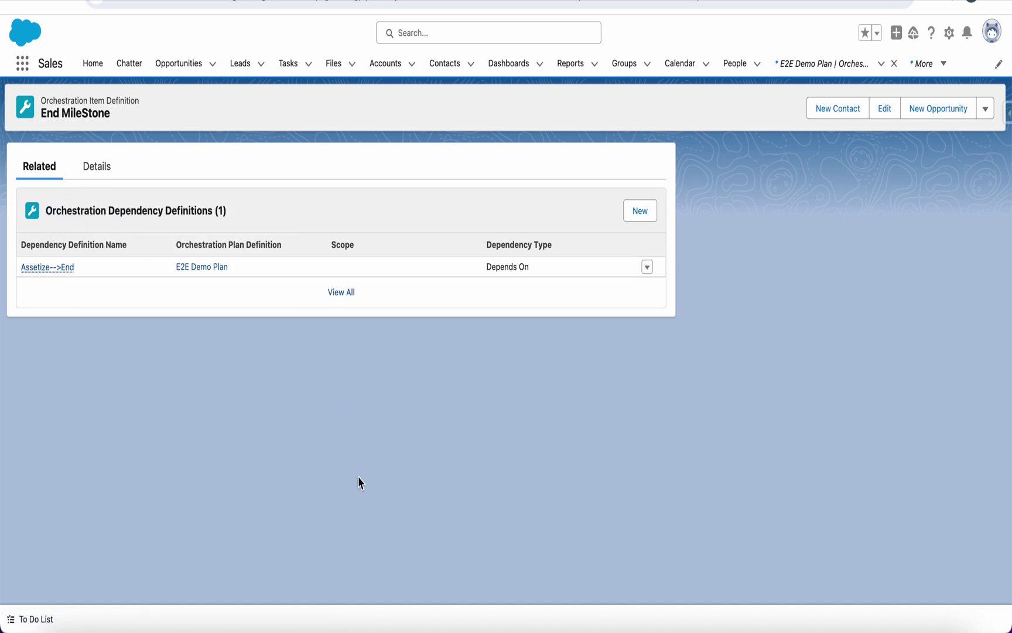
pyautogui.press('super+r')
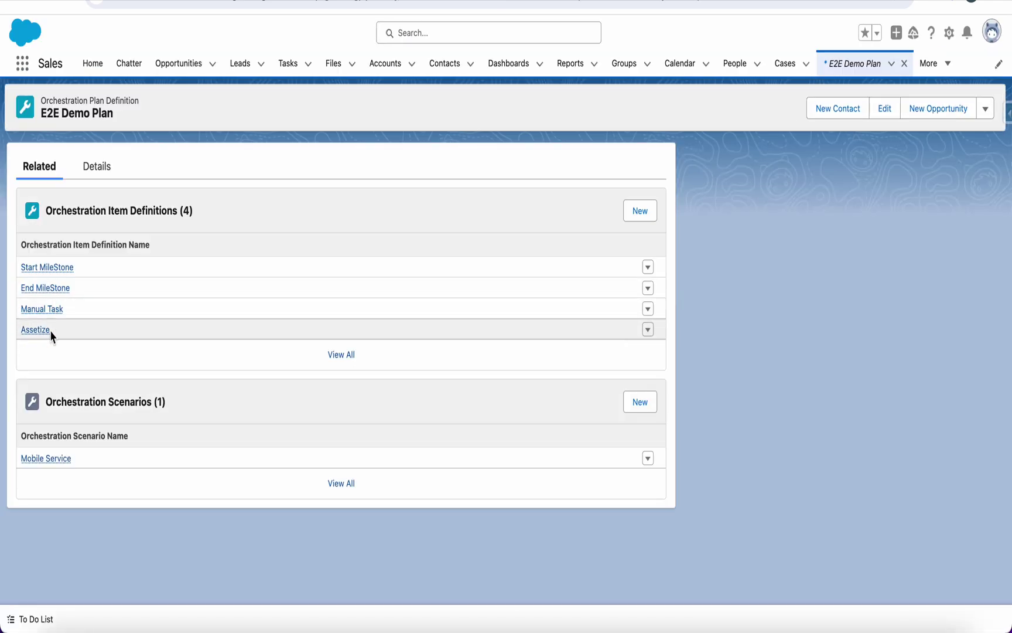
# Open the Assetize item definition and start a new orchestration dependency definition named "MileStone-->Assetize".
pyautogui.click(41, 336)
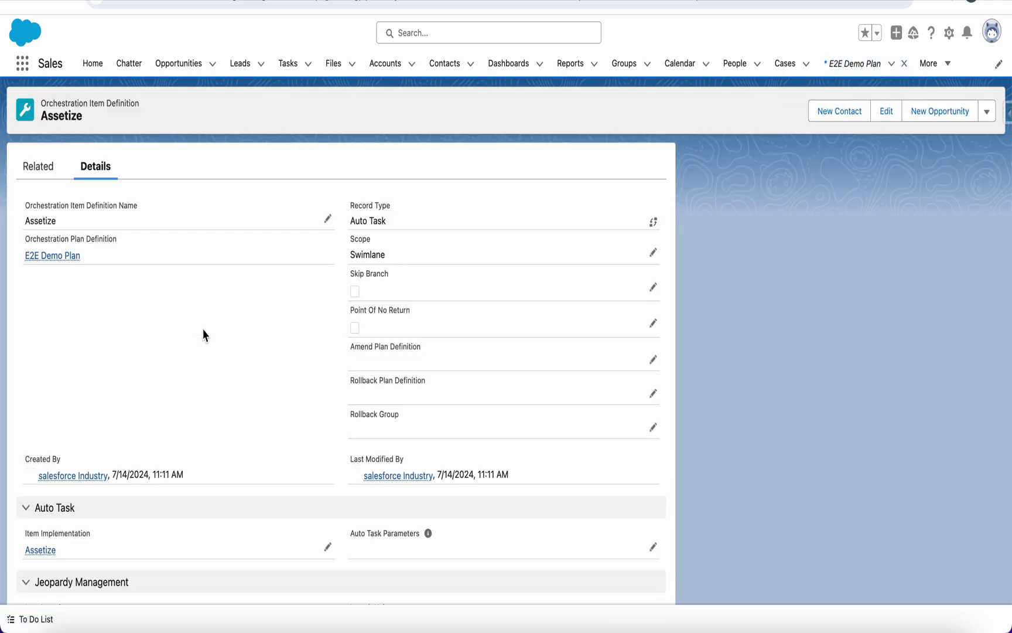
pyautogui.click(35, 170)
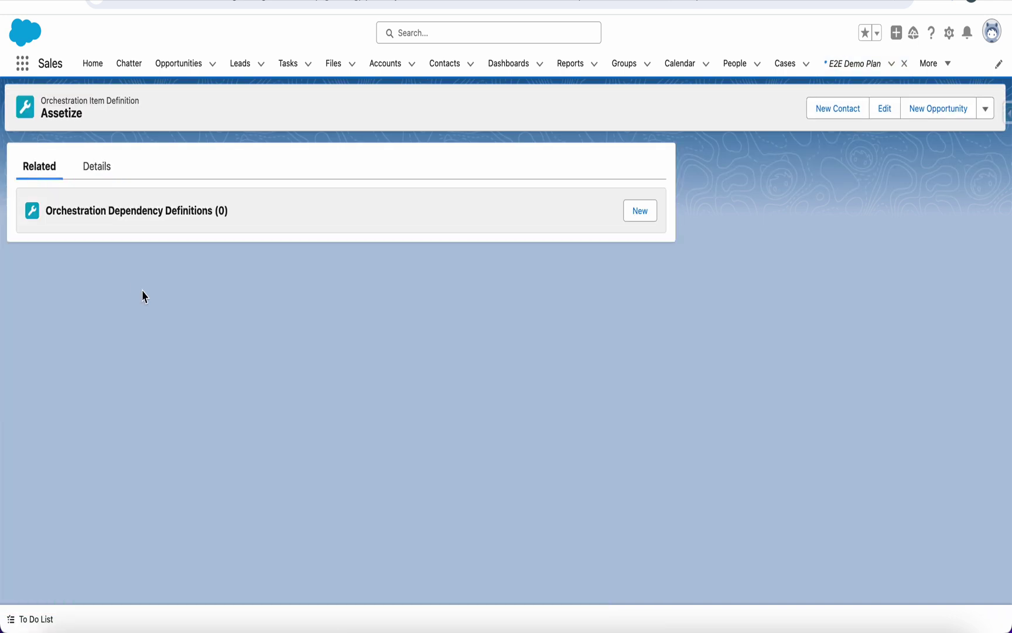
pyautogui.click(638, 215)
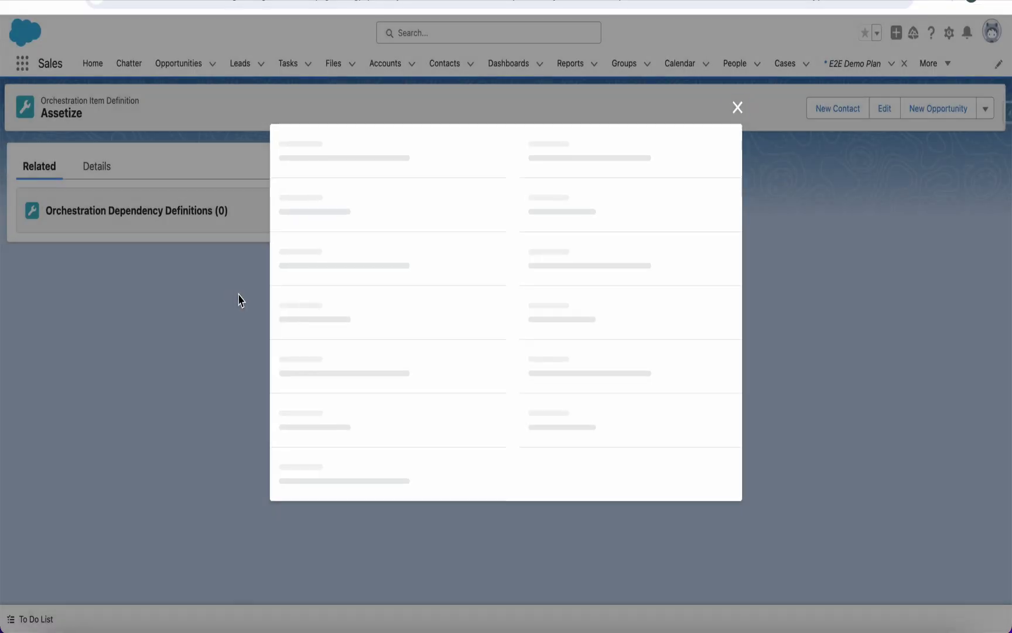
pyautogui.write('MileStone-->Assetize')
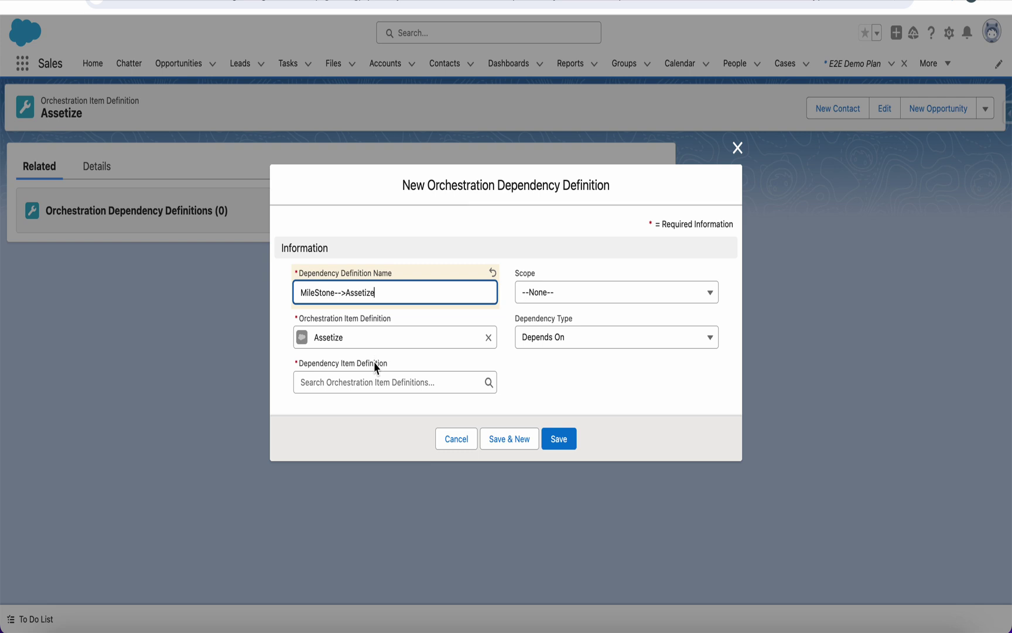
# Select Manual Task as the dependency item definition for Assetize.
pyautogui.click(371, 381)
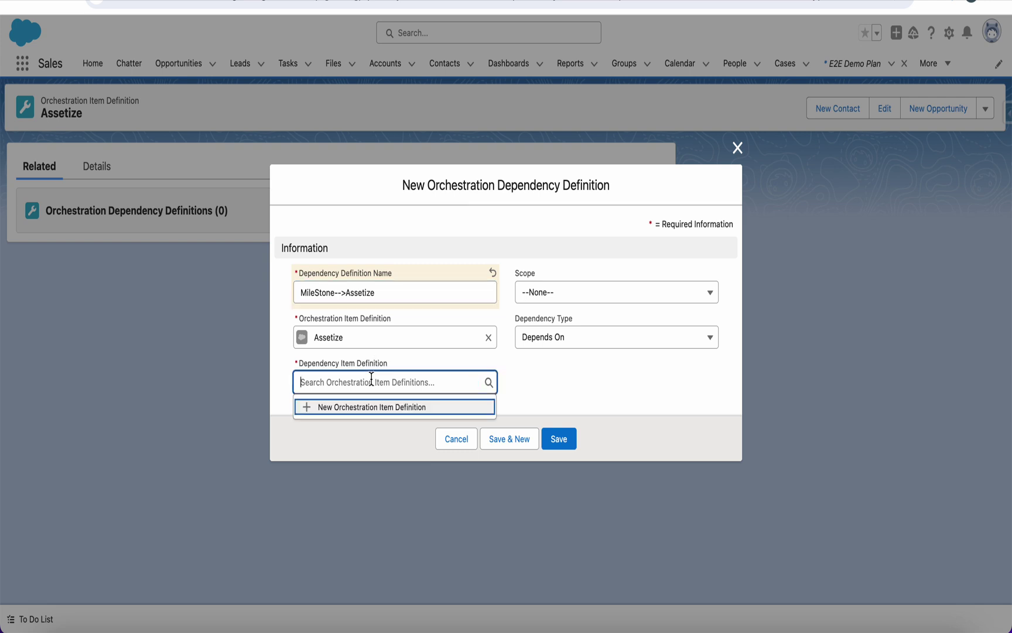
pyautogui.write('Mile')
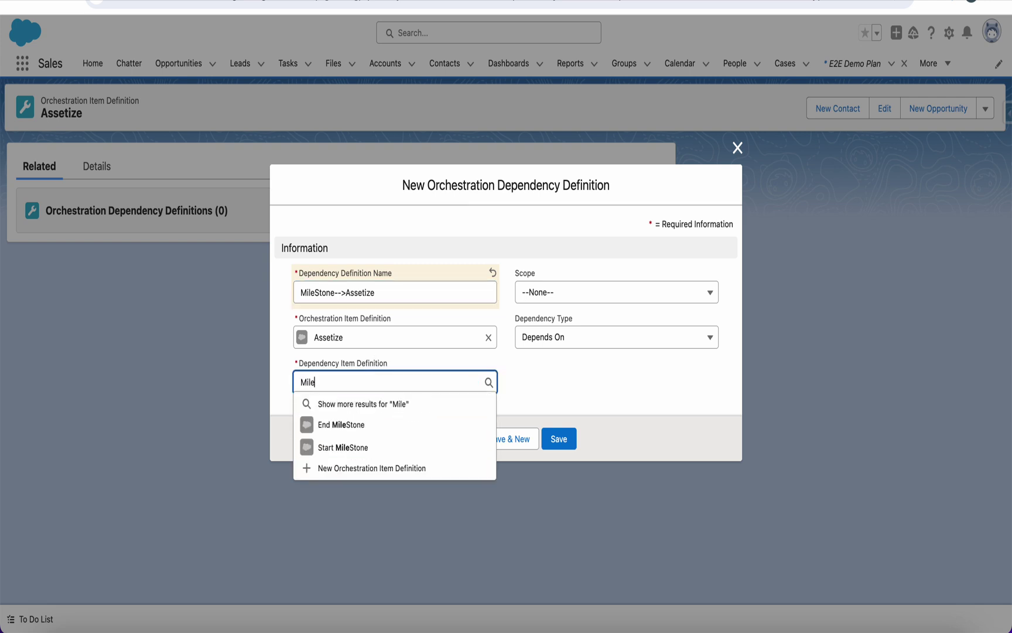
pyautogui.press('BackSpace')
pyautogui.press('BackSpace')
pyautogui.press('BackSpace')
pyautogui.press('BackSpace')
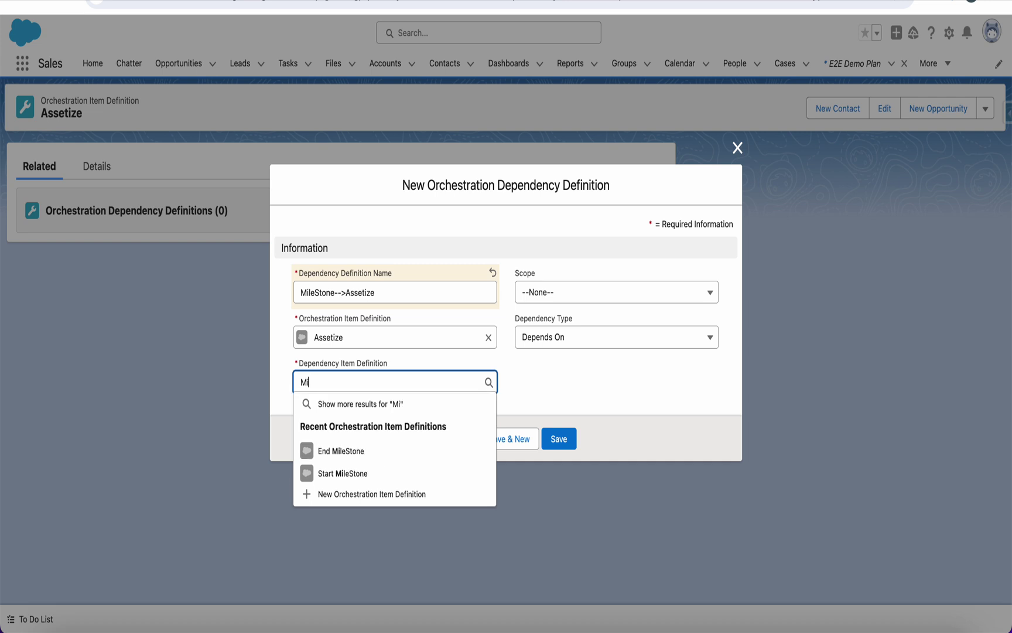
pyautogui.write('Manula')
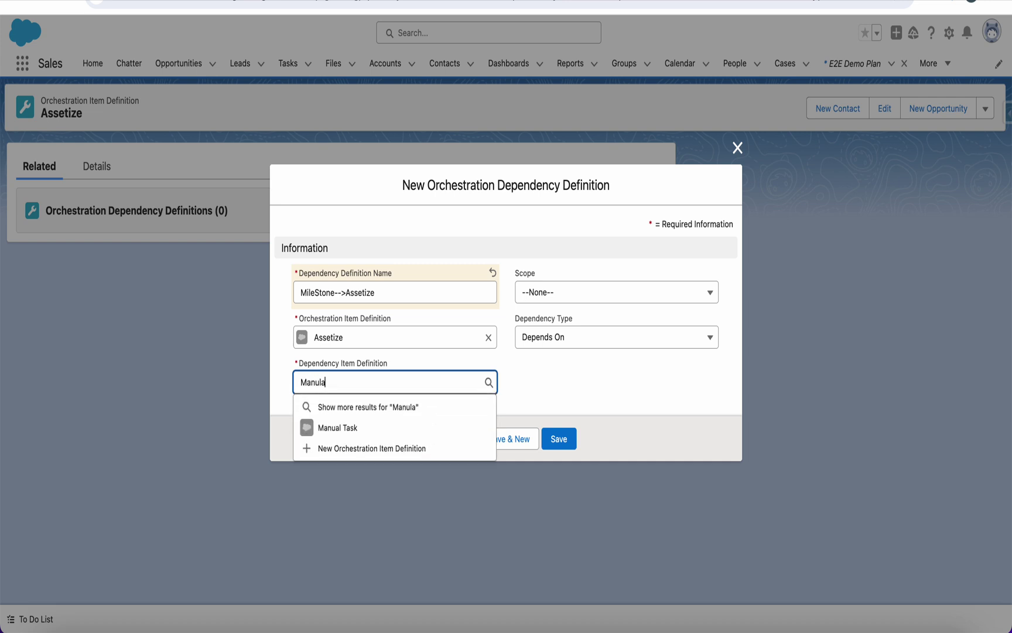
pyautogui.click(384, 434)
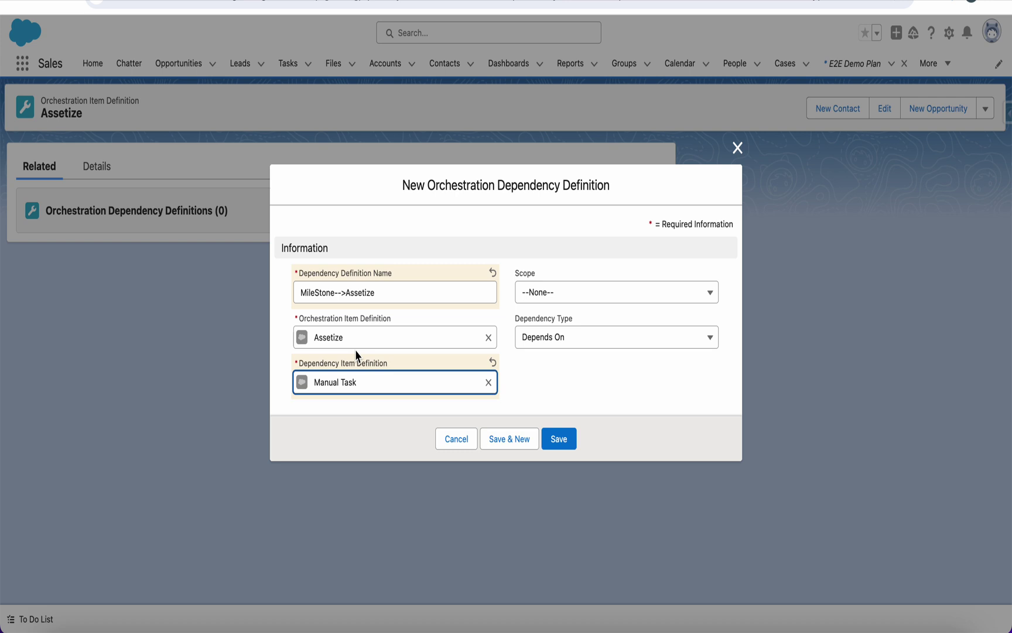
# Rename the dependency "ManuaulTask-->Assetize", save it and return to the E2E Demo Plan.
pyautogui.click(333, 293)
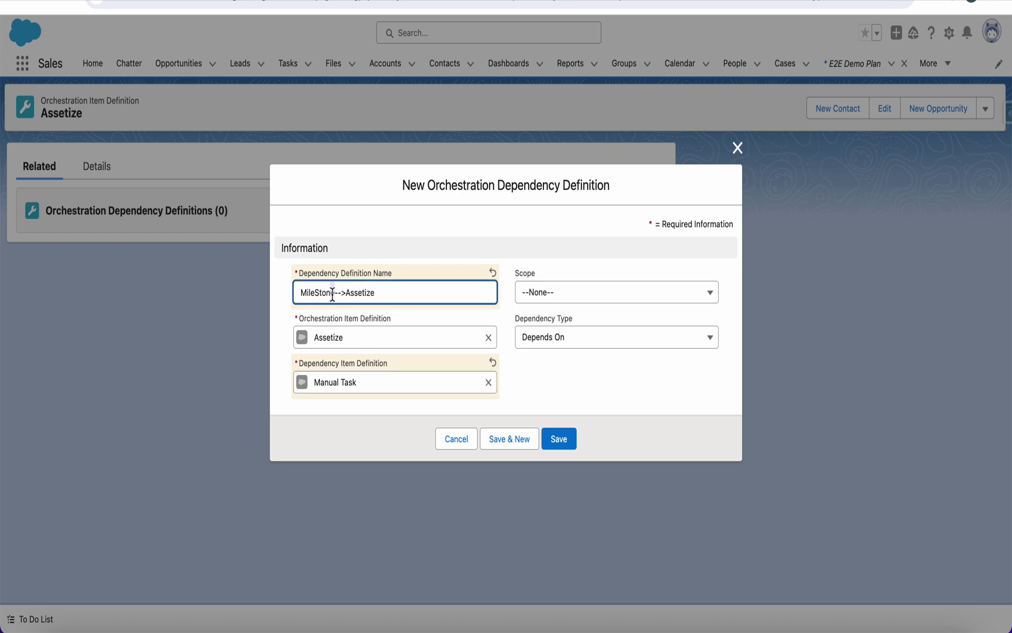
pyautogui.moveTo(332, 294); pyautogui.dragTo(294, 296)
pyautogui.write('ManuaulTask')
pyautogui.click(559, 439)
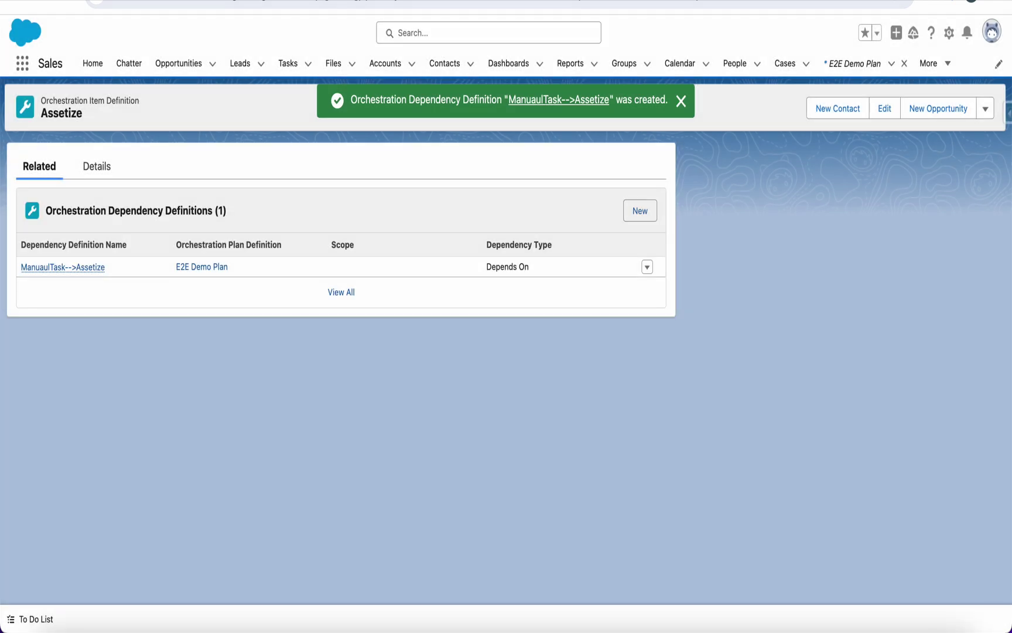
pyautogui.click(89, 166)
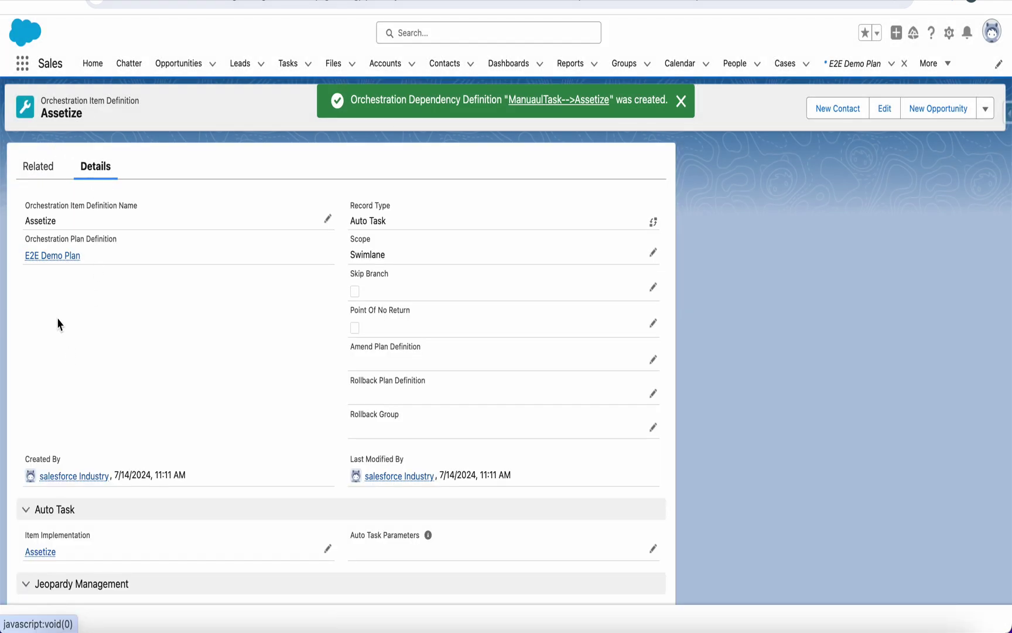
pyautogui.click(51, 256)
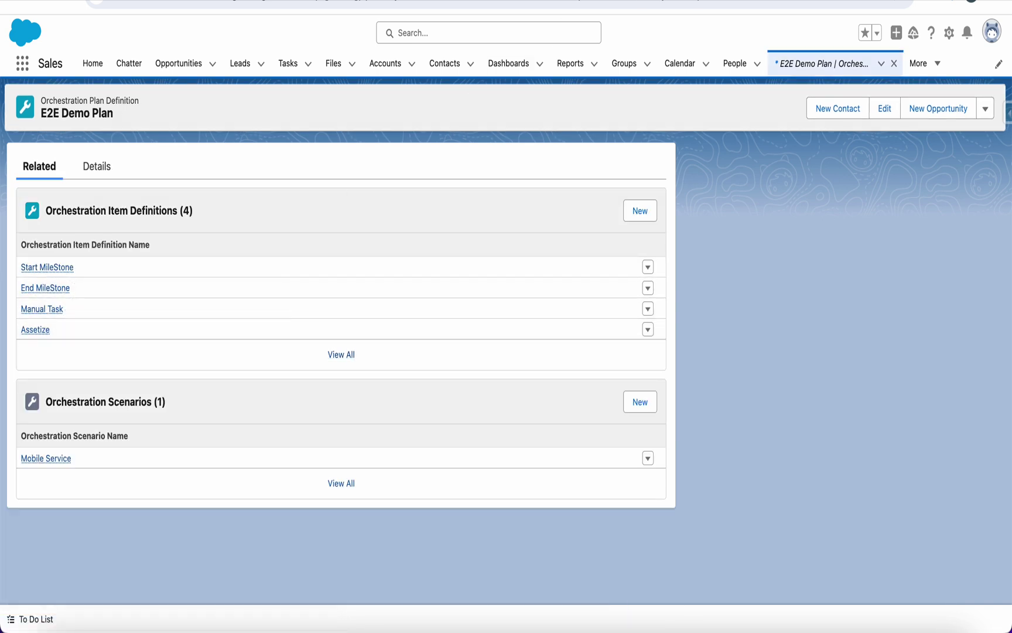
# In draw.io, reconnect the Manual Task arrow to Assetize Autotask and delete the connector from the OTT System callout to Assetize Autotask.
pyautogui.click(563, 2)
pyautogui.click(338, 327)
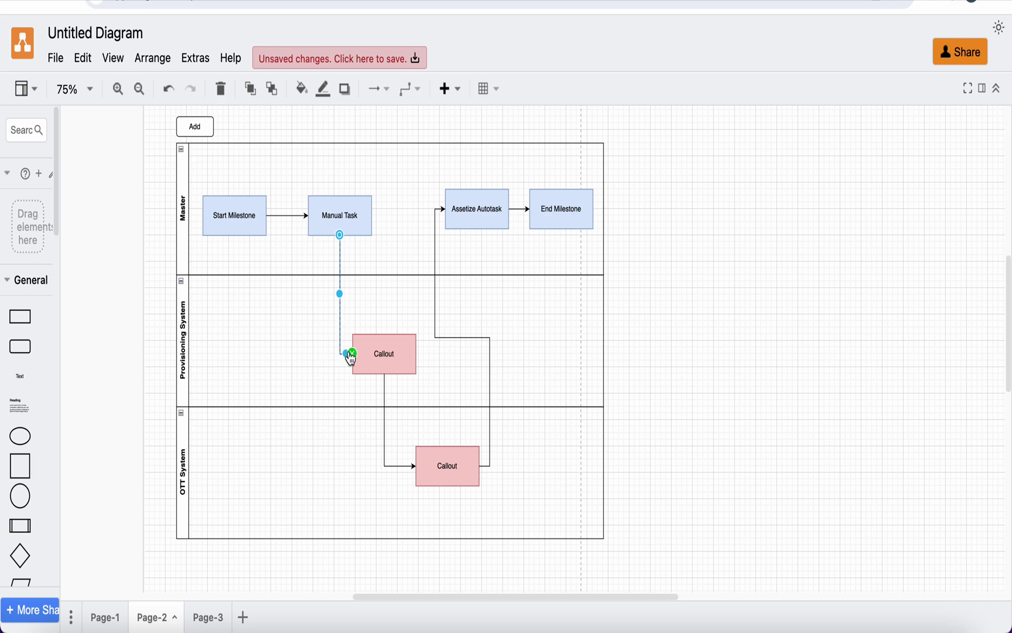
pyautogui.moveTo(352, 354); pyautogui.dragTo(446, 211)
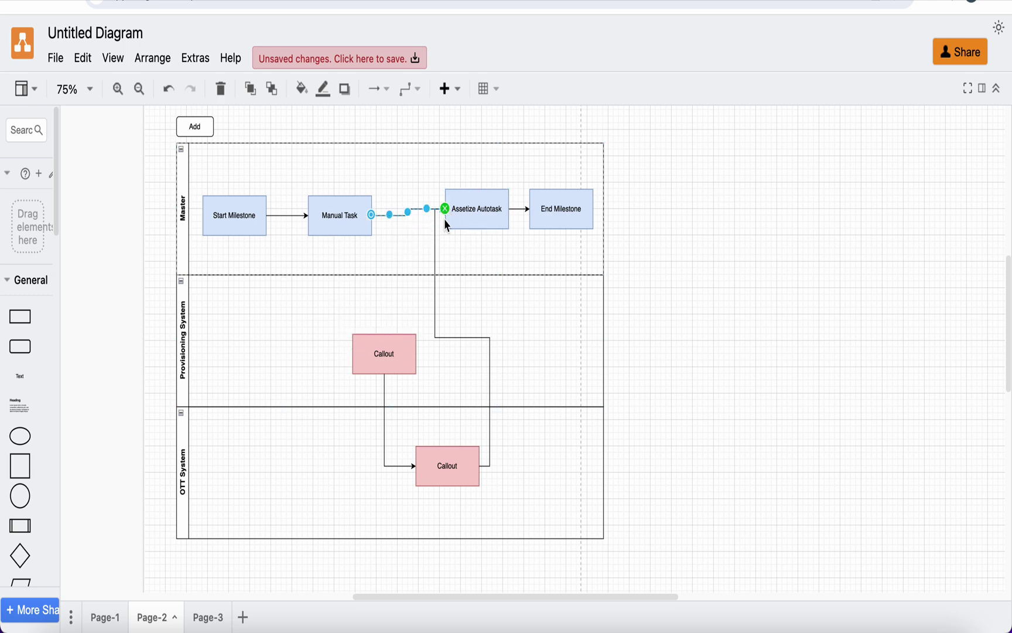
pyautogui.click(435, 234)
pyautogui.press('Delete')
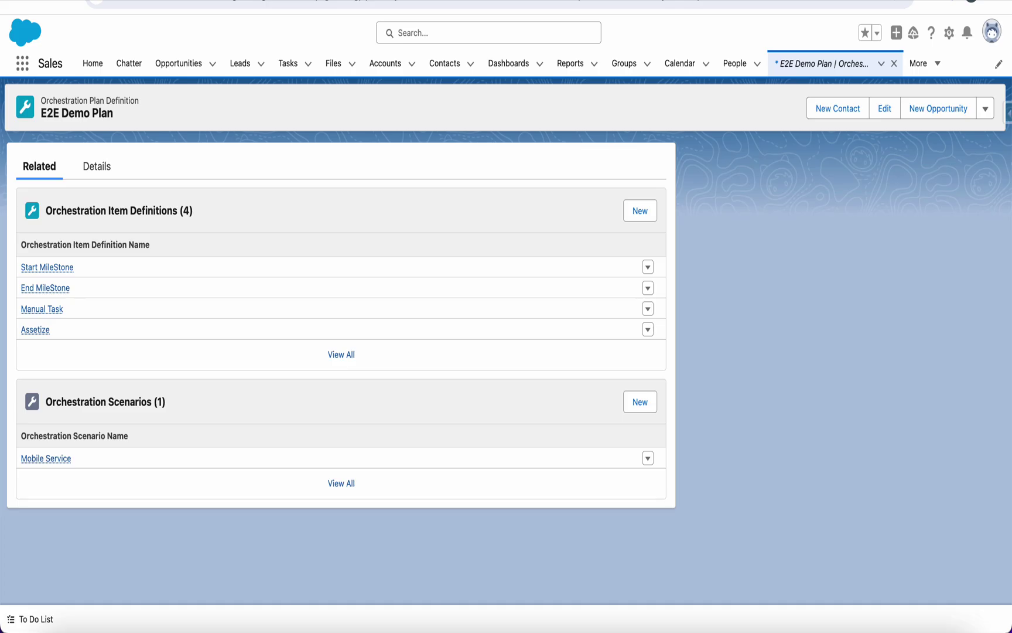
# Back in Salesforce, open the Acme account and start a new order for it.
pyautogui.click(383, 60)
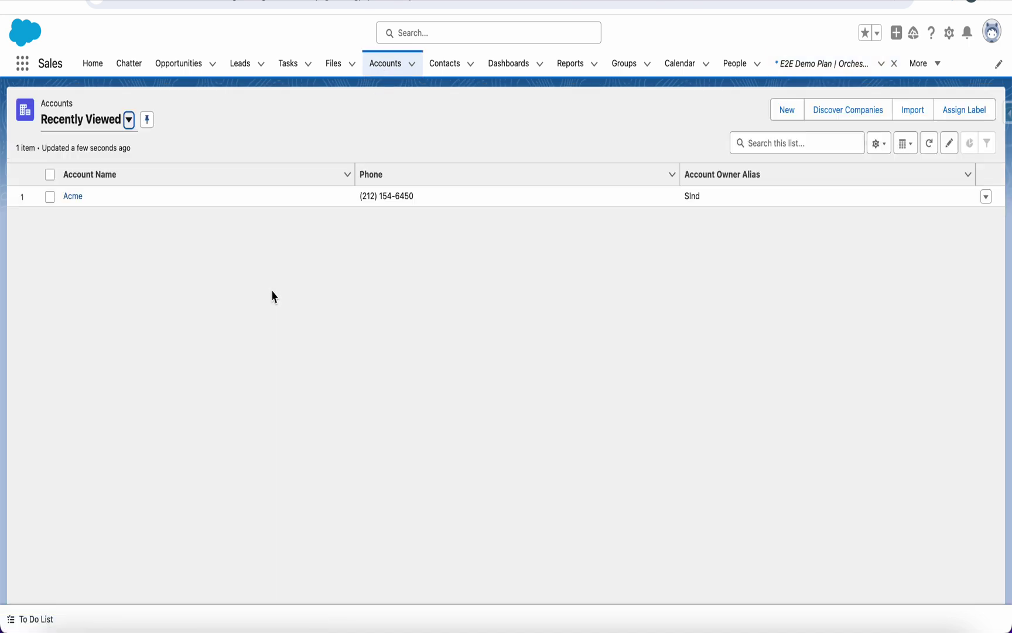
pyautogui.click(73, 198)
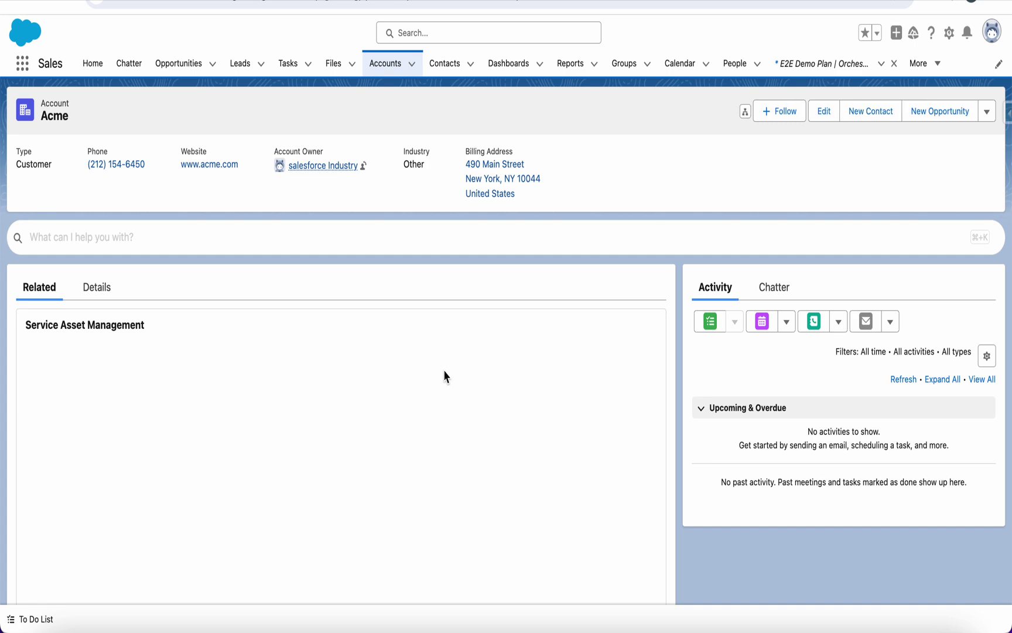
pyautogui.scroll(-5, 440, 405)
pyautogui.scroll(-10, 440, 406)
pyautogui.scroll(3, 440, 405)
pyautogui.click(638, 183)
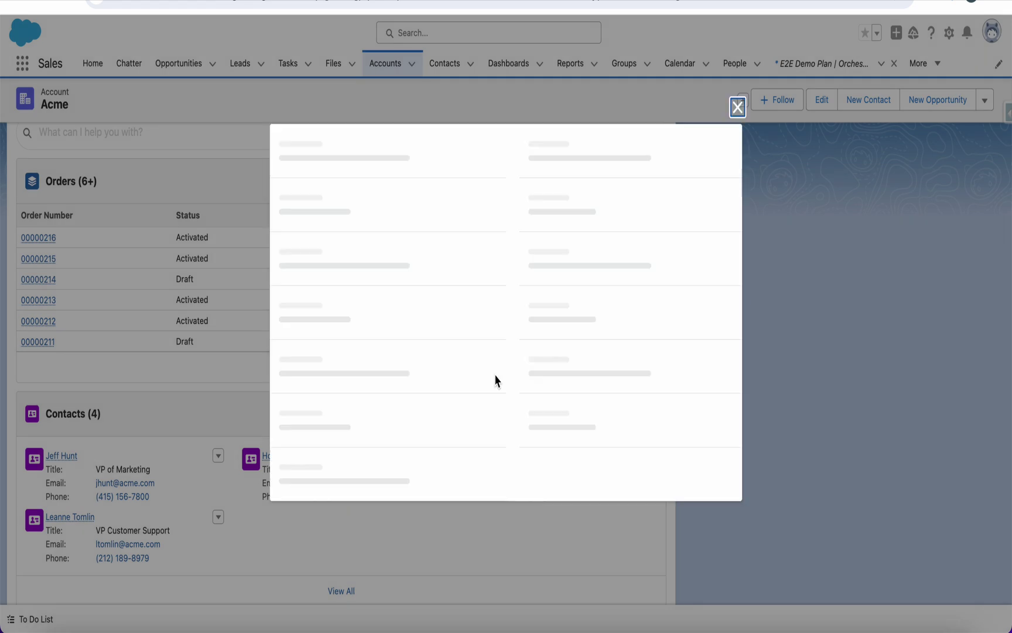
# Name the order "Demo09", set its start date to 7/14/2024 and save it as a draft.
pyautogui.click(359, 218)
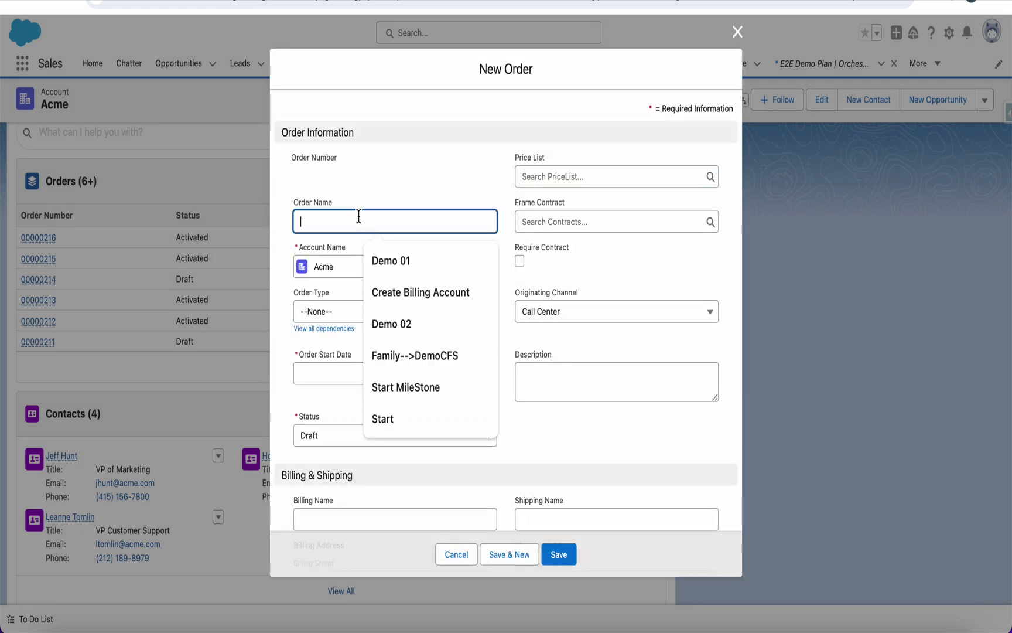
pyautogui.write('Demo')
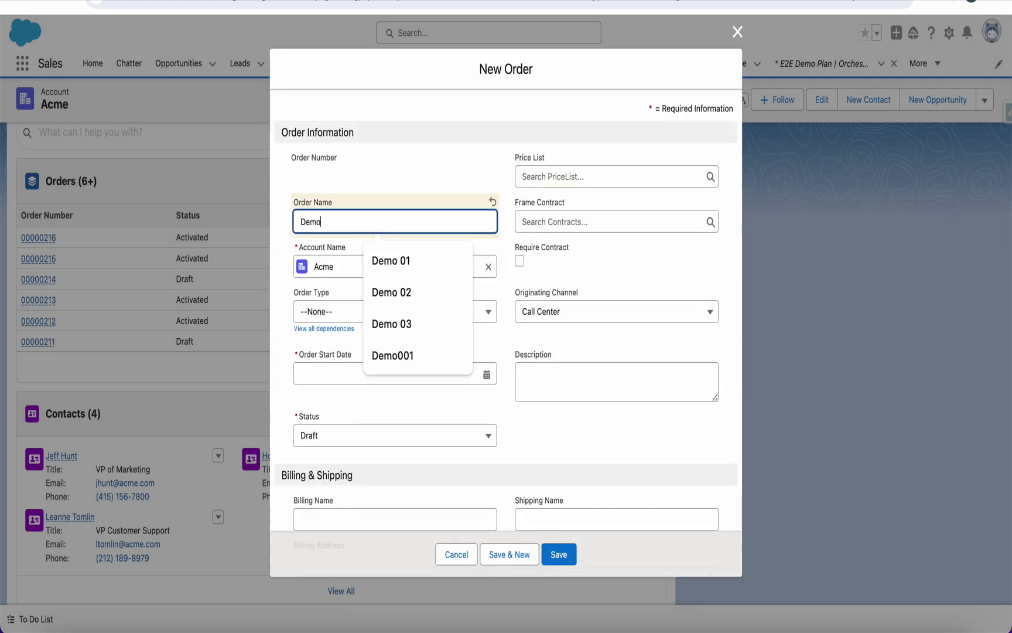
pyautogui.write('09')
pyautogui.click(380, 376)
pyautogui.click(416, 616)
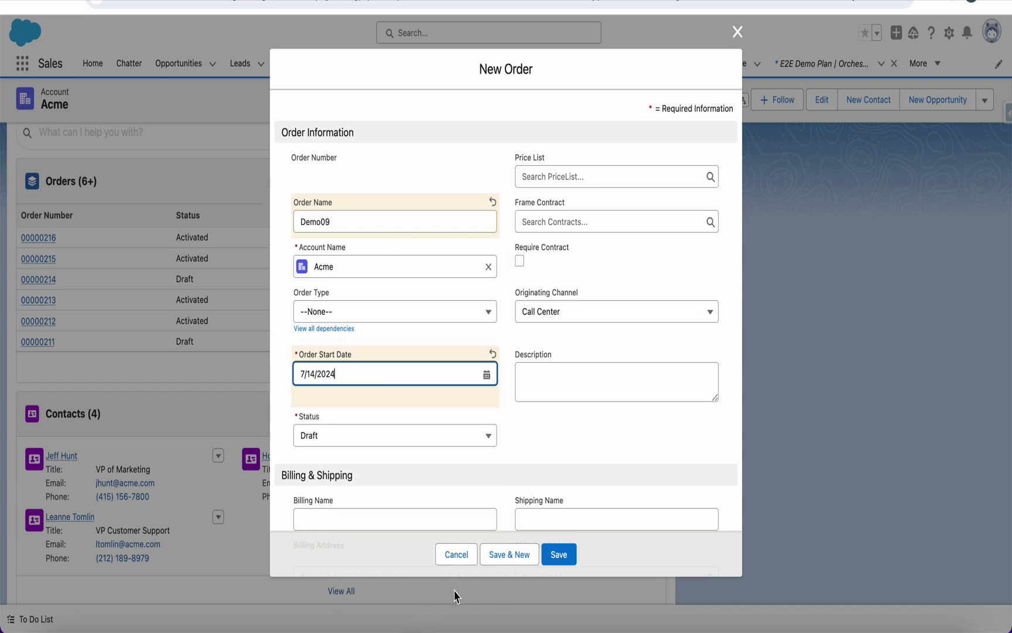
pyautogui.click(567, 558)
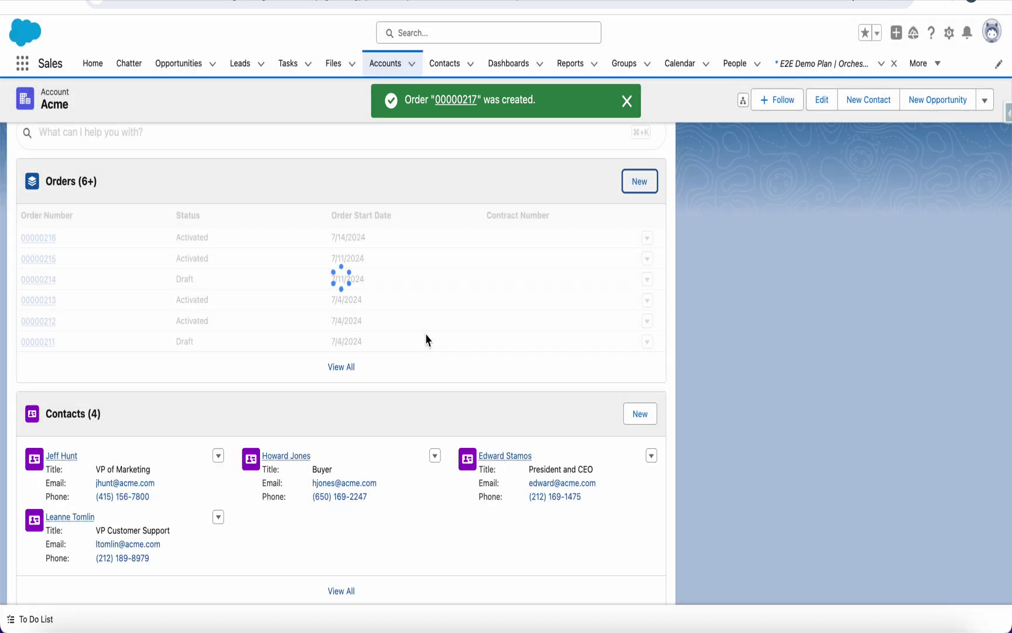
# Open the newly created Demo09 order, go to its cart and select the B2C Price List.
pyautogui.click(456, 101)
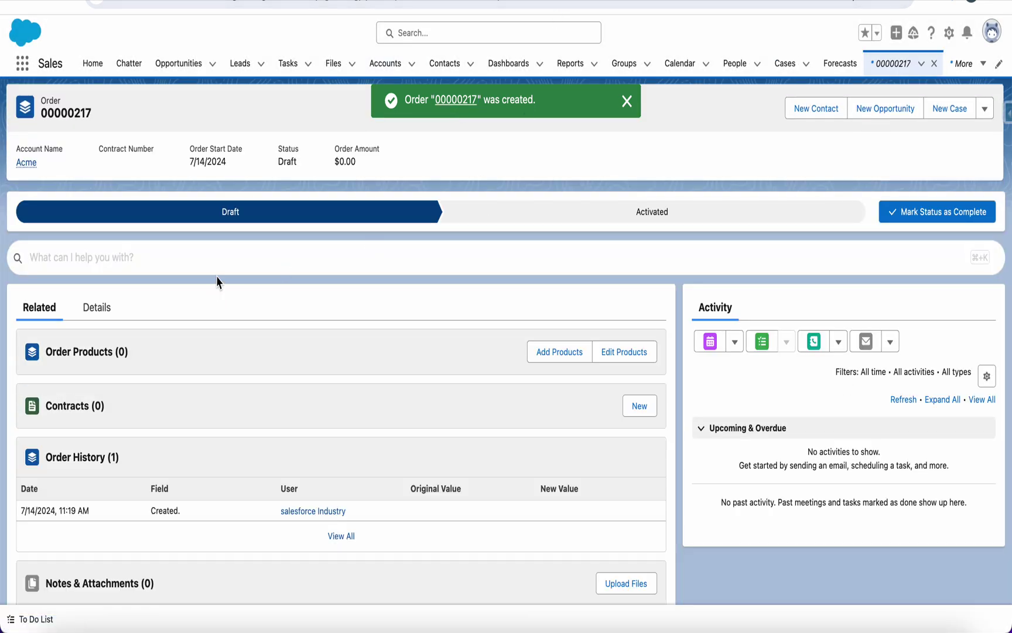
pyautogui.click(225, 256)
pyautogui.click(218, 320)
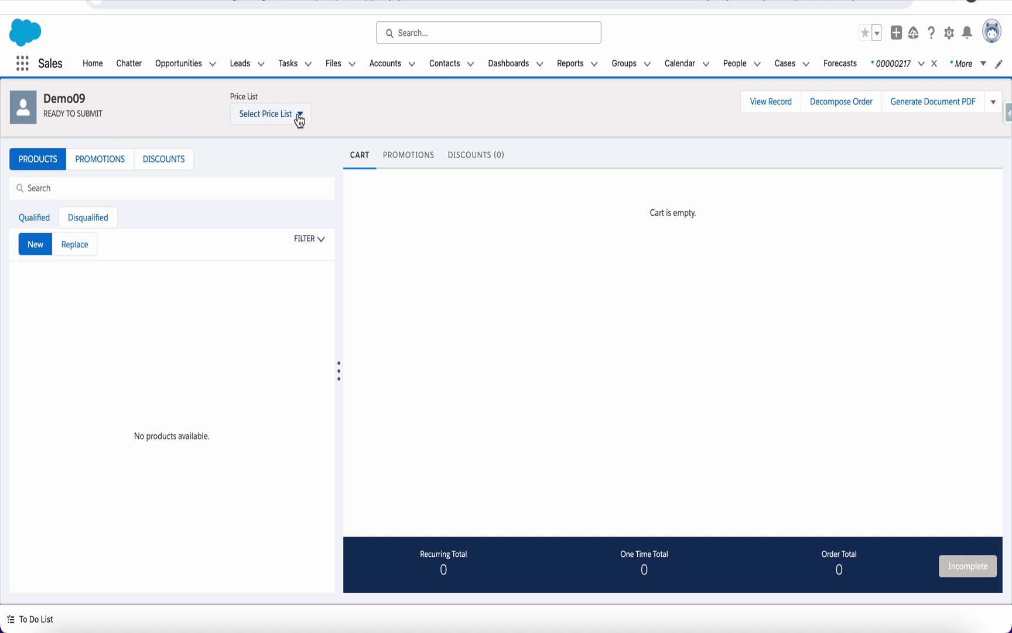
pyautogui.click(299, 117)
pyautogui.click(284, 140)
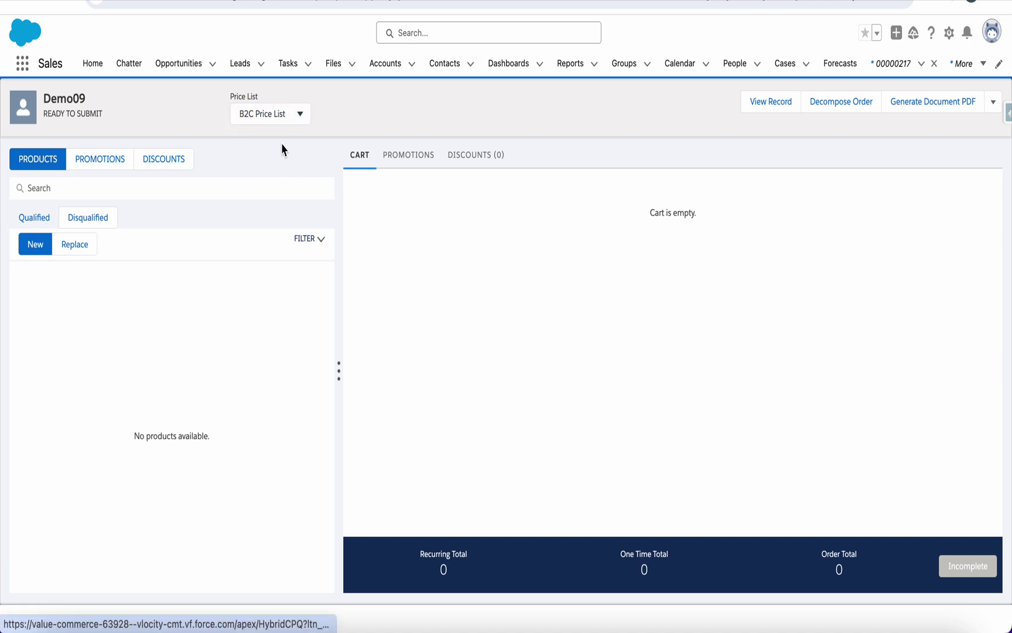
# Search the products for "Family" and add the Family Simple Choice Plan to the cart.
pyautogui.click(236, 186)
pyautogui.write('Family')
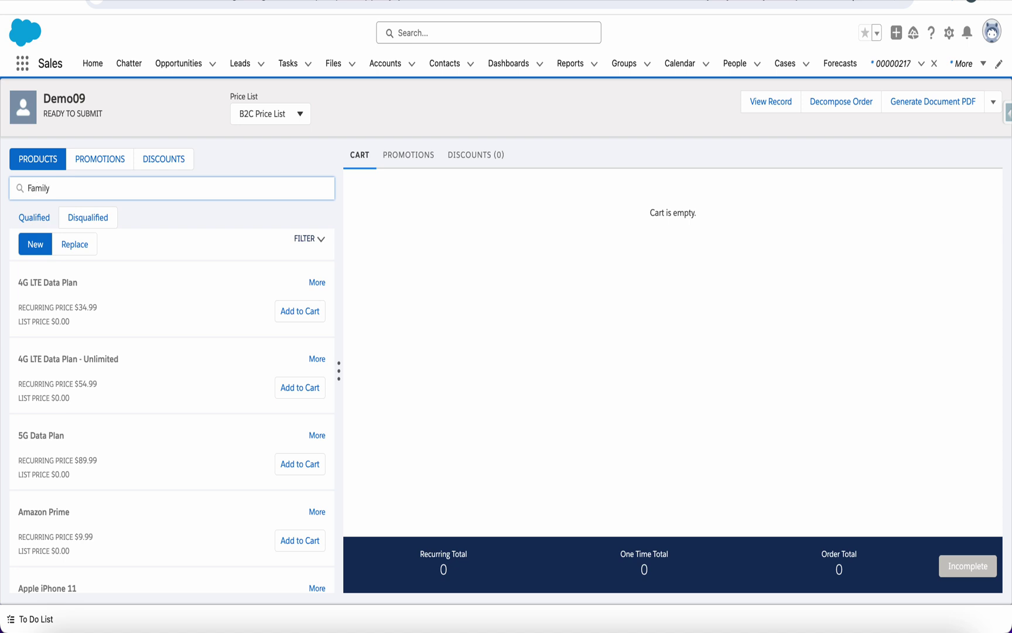
pyautogui.click(290, 311)
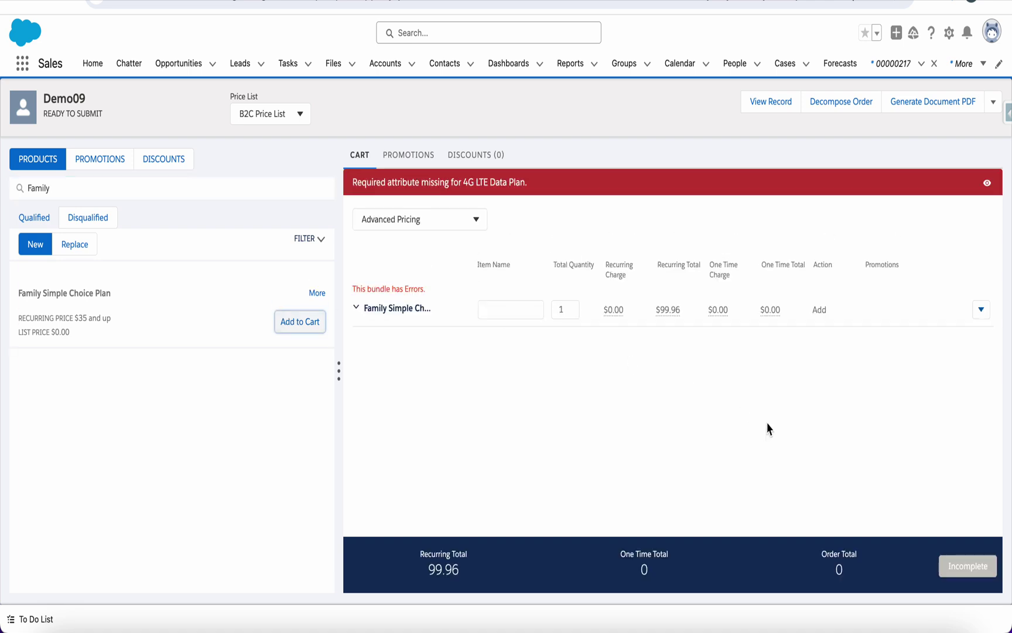
# Open the cart error's line item details and set the 4G LTE Data Plan's Data Plans attribute to 16 GB.
pyautogui.click(988, 185)
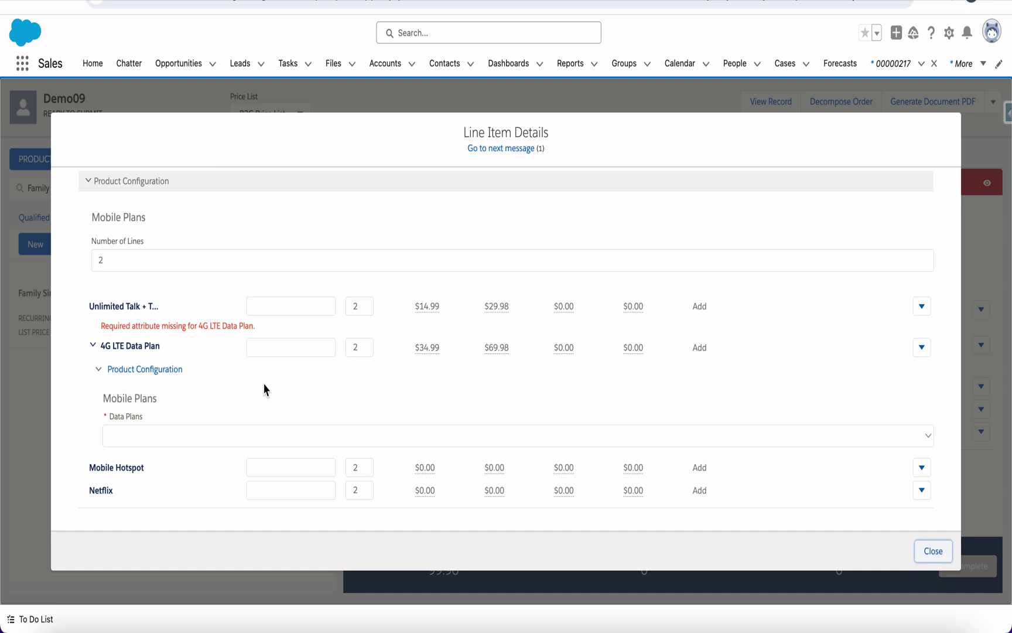
pyautogui.click(255, 442)
pyautogui.click(238, 507)
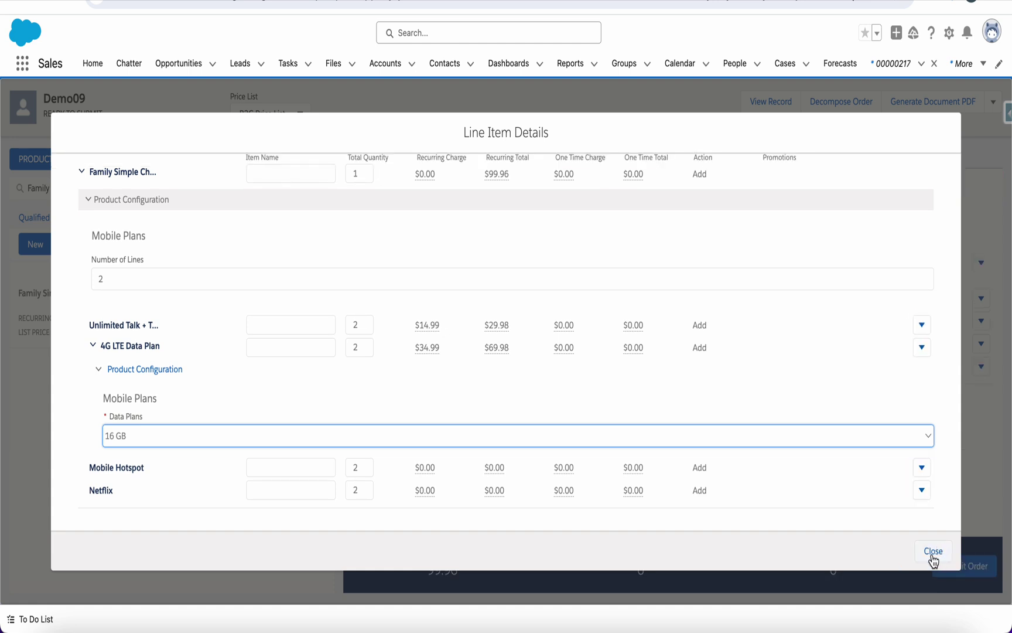
pyautogui.click(933, 551)
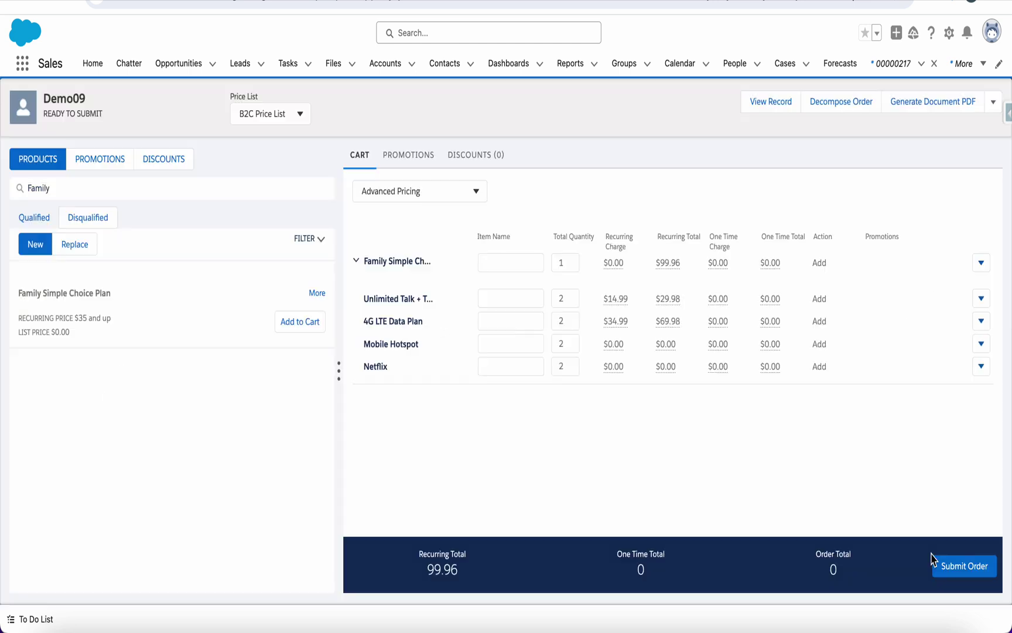
# Decompose the Demo09 order and open its orchestration plan from the decomposition view.
pyautogui.click(849, 105)
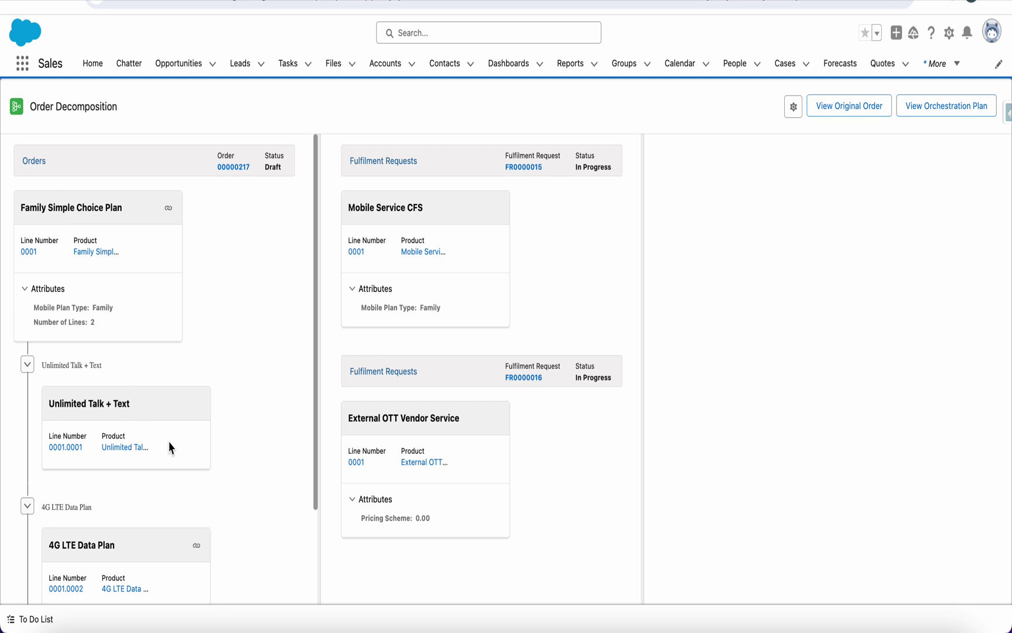
pyautogui.scroll(-1, 503, 502)
pyautogui.scroll(1, 510, 481)
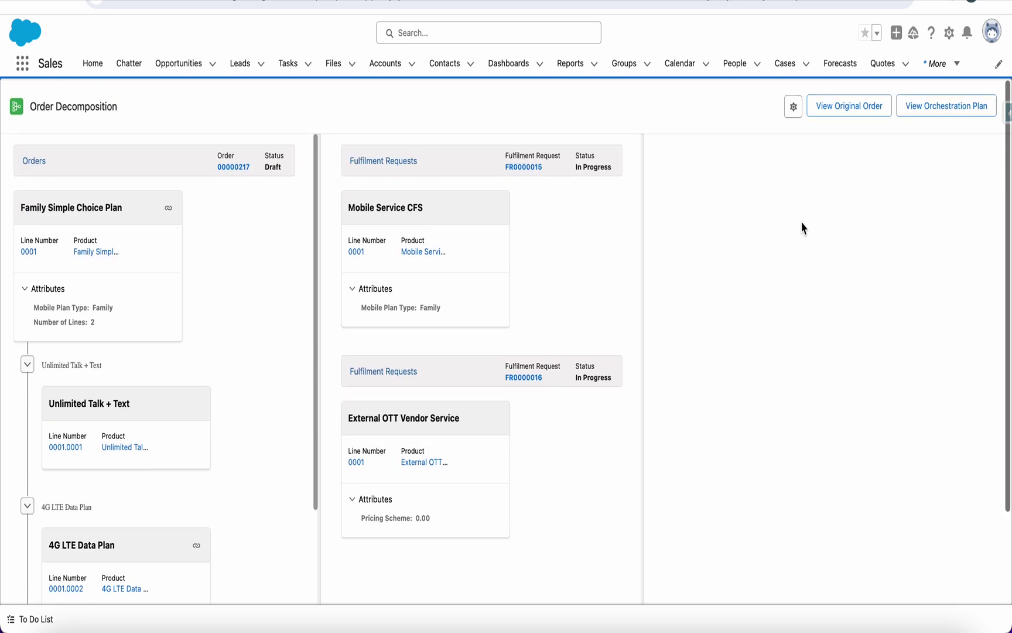
pyautogui.click(923, 109)
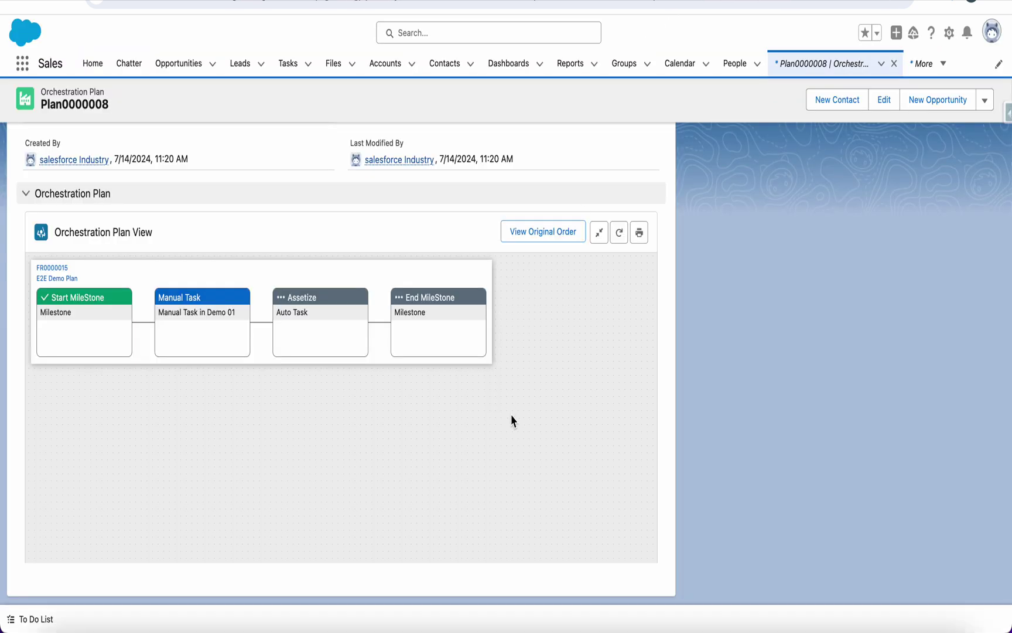
# Inspect the items and links in the Orchestration Plan View and open the Manual Task item's record.
pyautogui.scroll(-2, 380, 472)
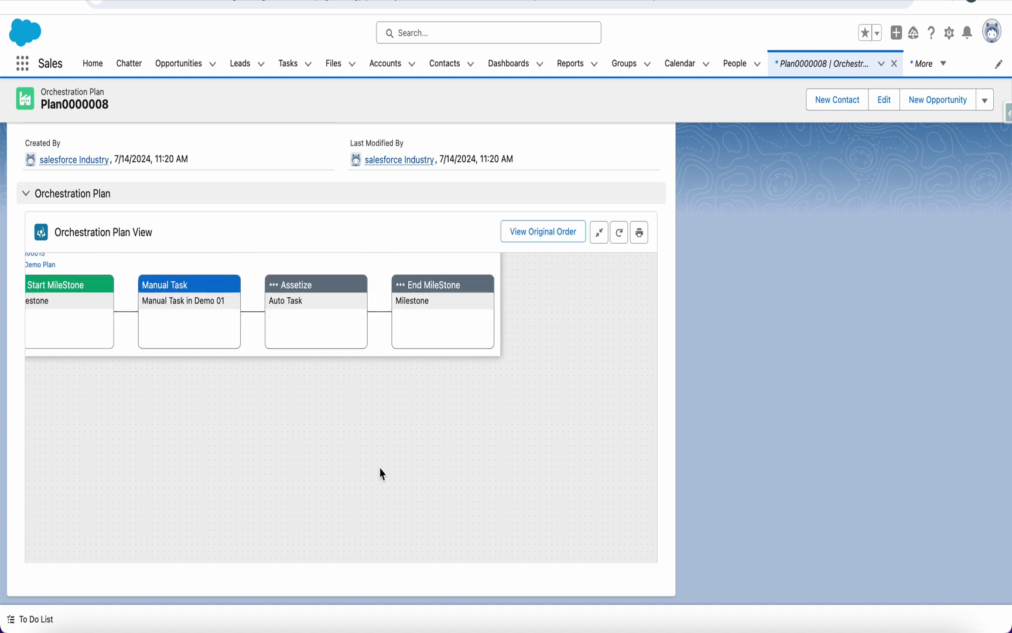
pyautogui.moveTo(90, 318)
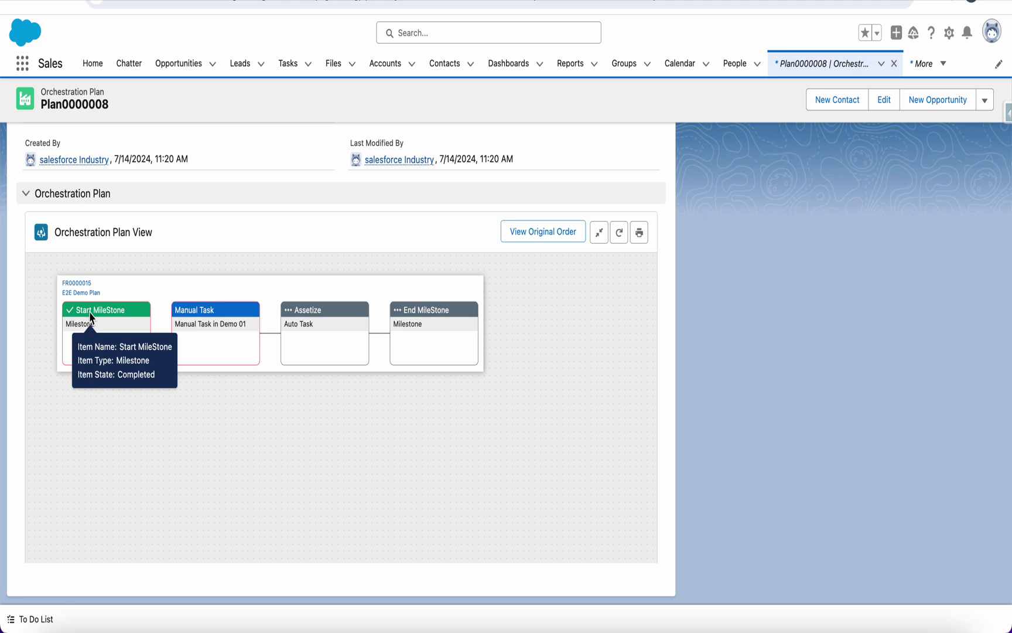
pyautogui.moveTo(188, 315)
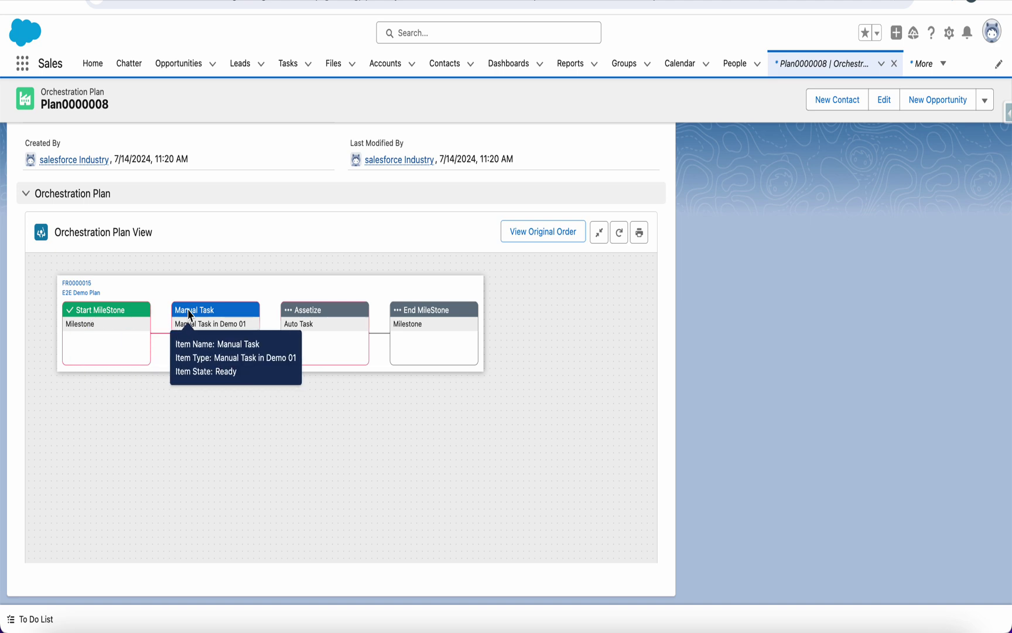
pyautogui.click(189, 315)
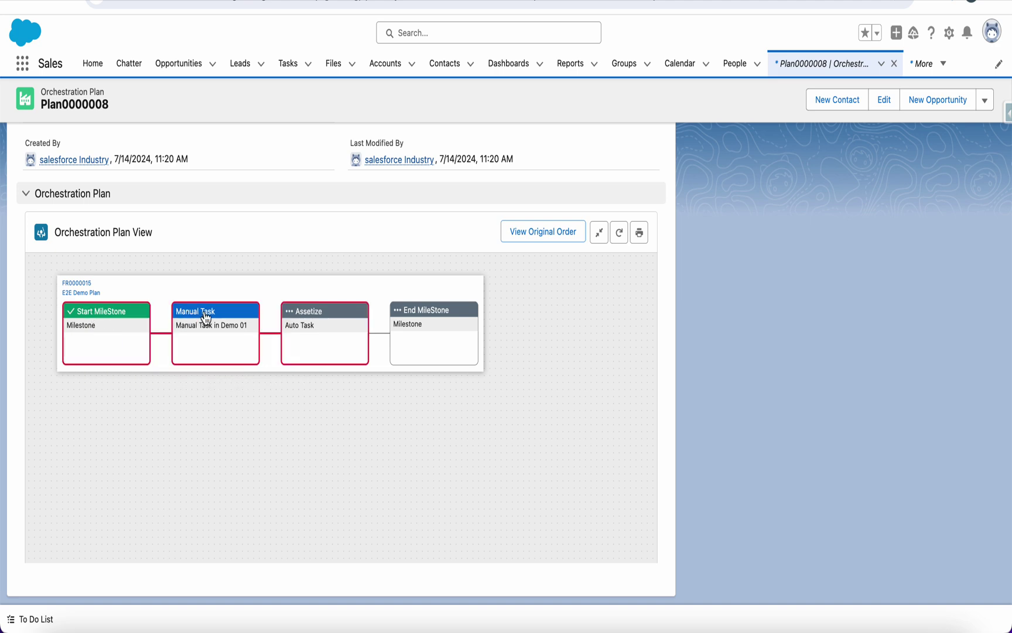
pyautogui.click(409, 312)
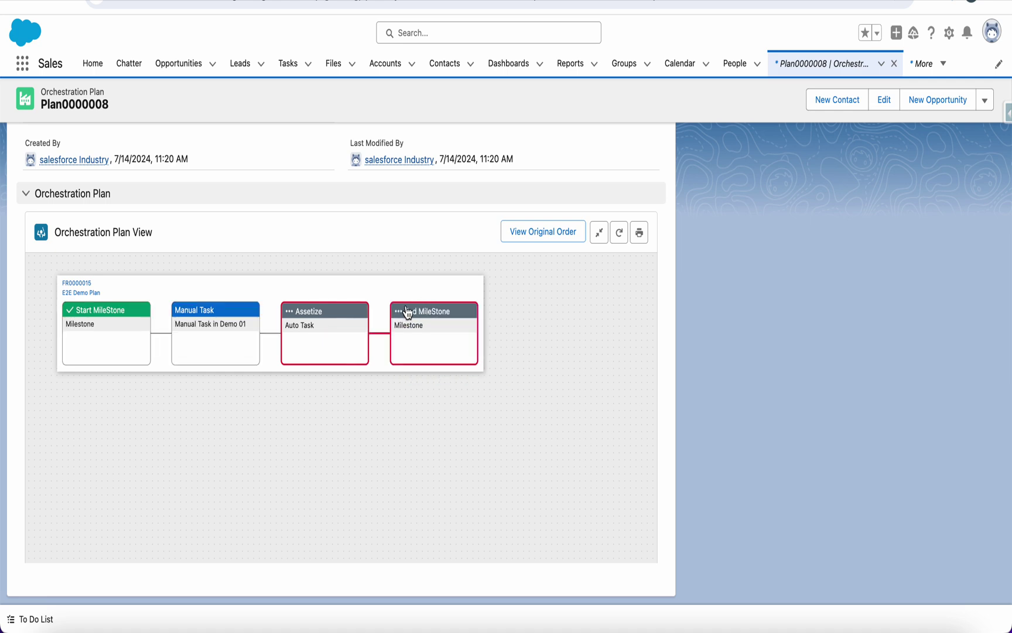
pyautogui.click(198, 316)
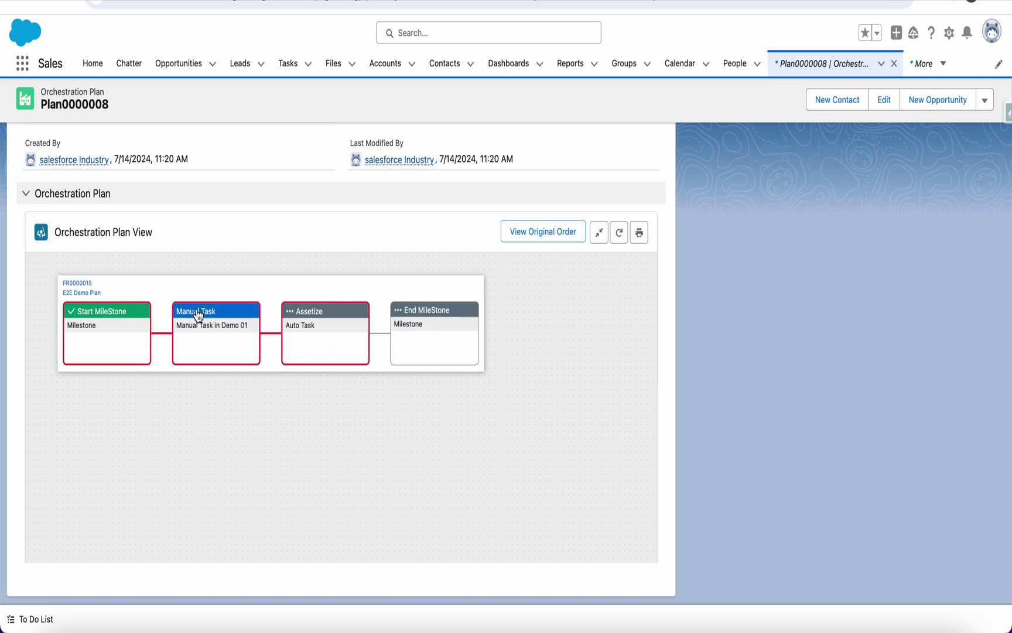
pyautogui.rightClick(227, 320)
pyautogui.click(240, 345)
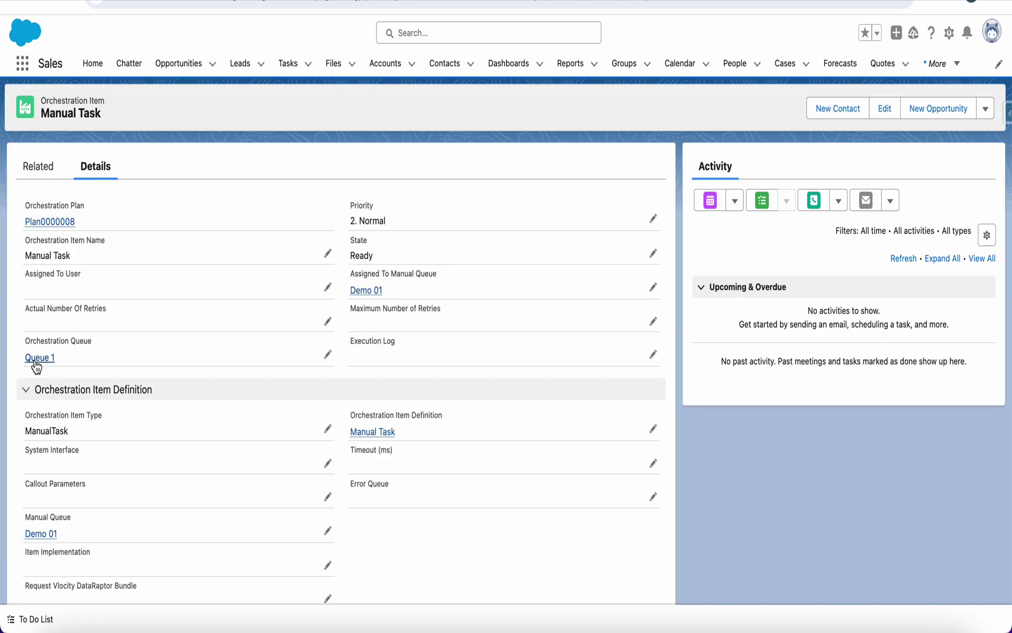
# Open the Demo 01 manual queue from the Manual Task item and reload its Items In The Queue section.
pyautogui.moveTo(37, 367)
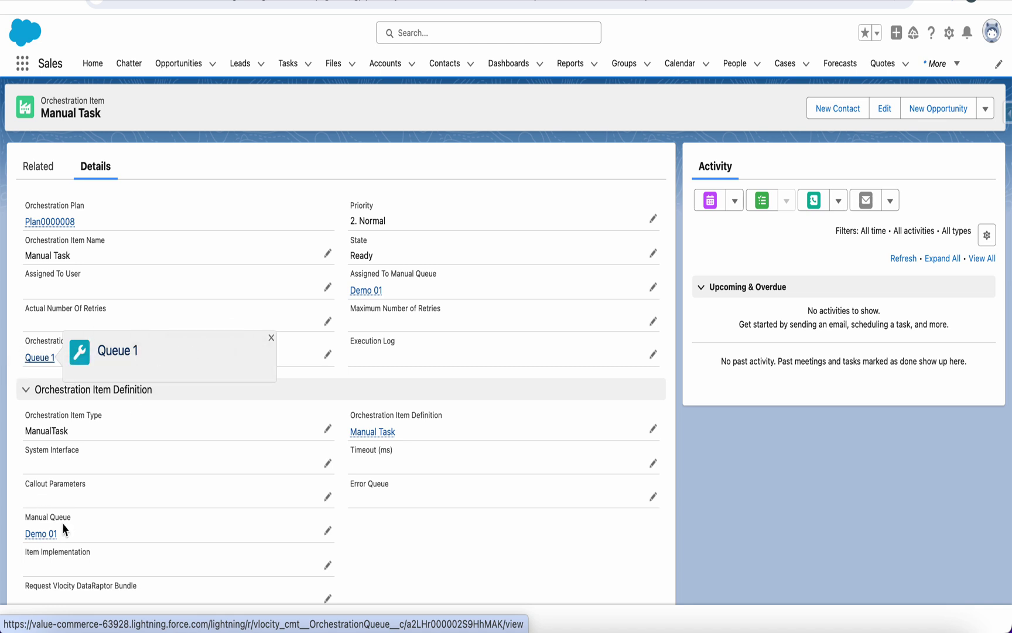
pyautogui.click(41, 533)
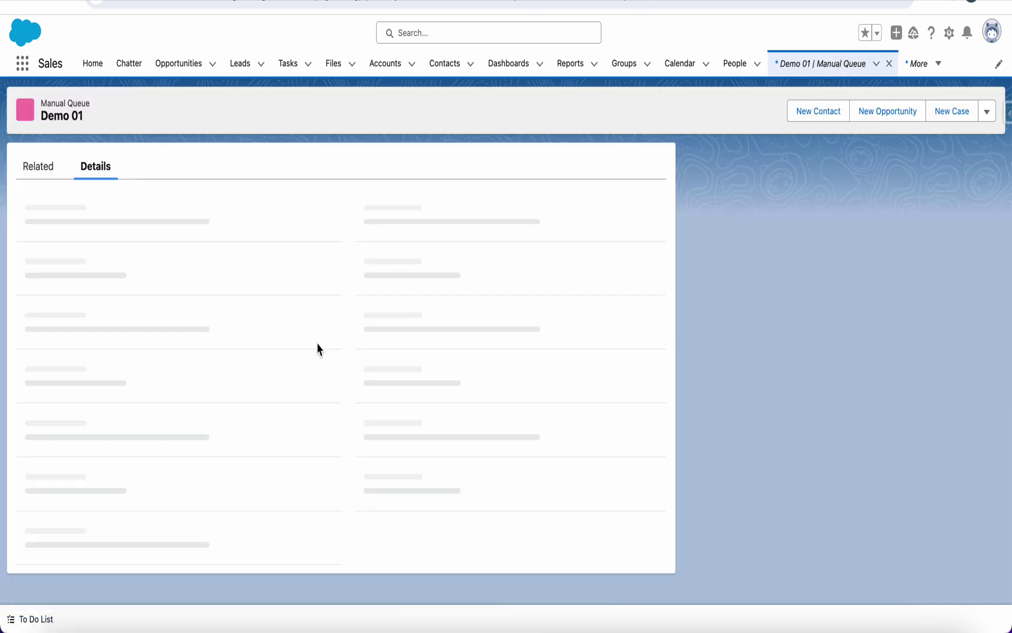
pyautogui.scroll(-3, 217, 426)
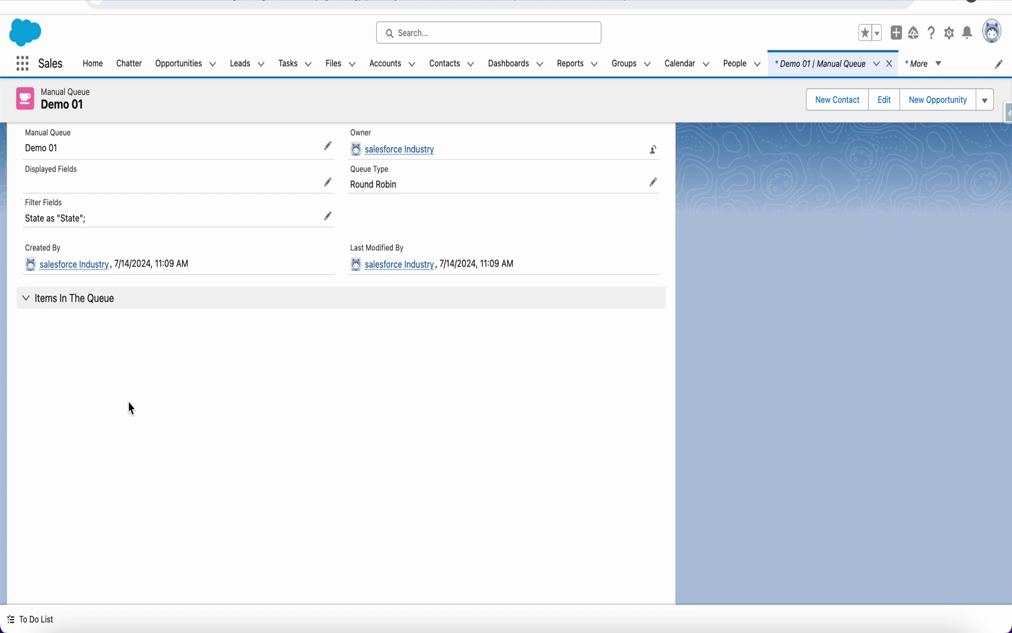
pyautogui.click(26, 300)
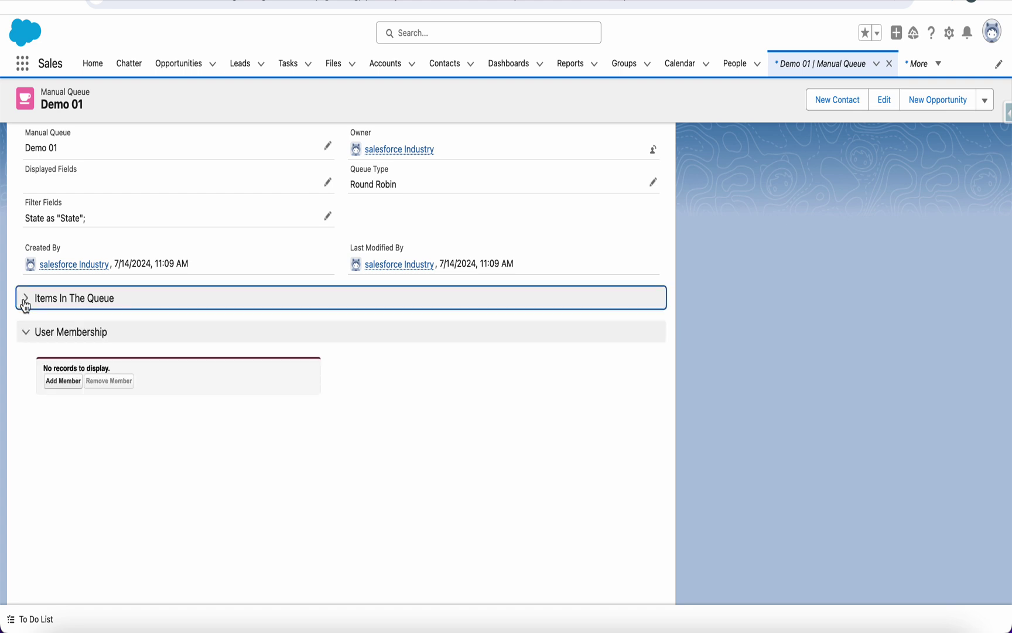
pyautogui.click(25, 300)
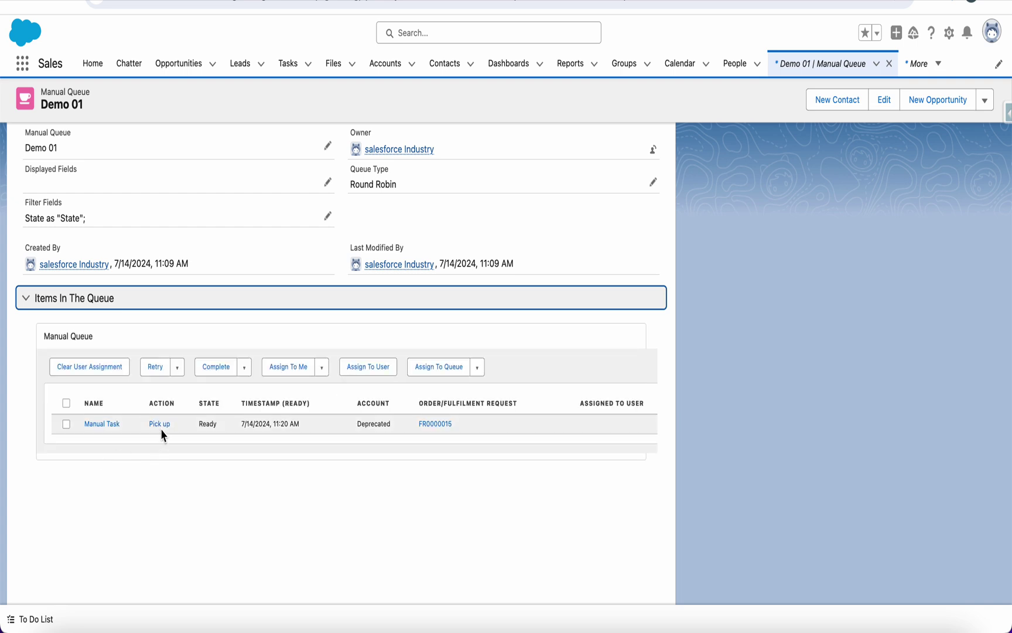
# Select the Manual Task in the Demo 01 queue, pick it up and complete it.
pyautogui.click(66, 425)
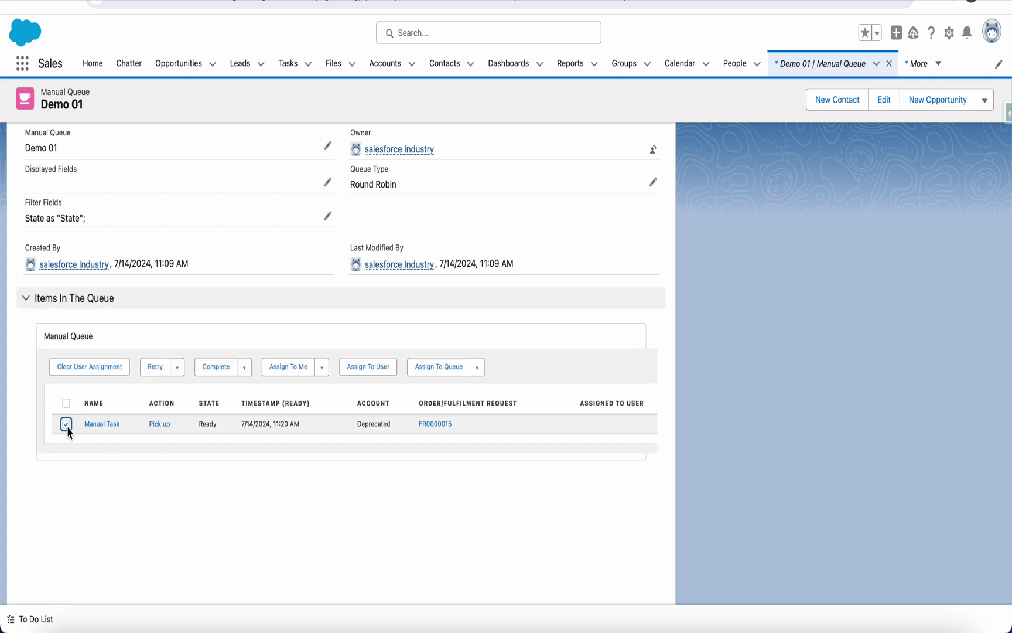
pyautogui.click(154, 426)
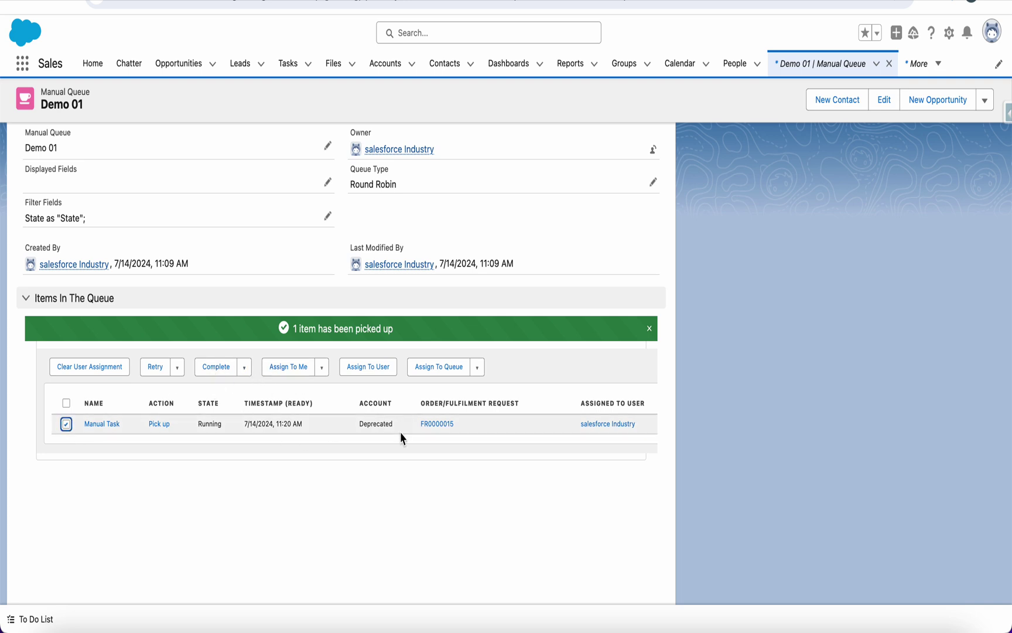
pyautogui.hscroll(3, 351, 436)
pyautogui.hscroll(-3, 352, 436)
pyautogui.click(228, 373)
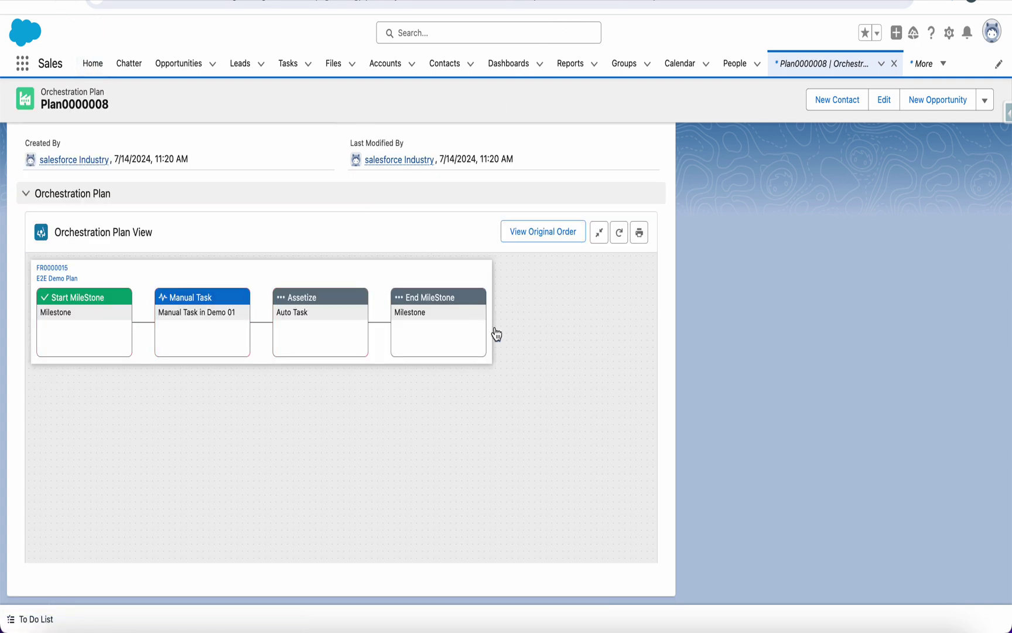
# Return to the order's orchestration plan, refresh it and check the state of the plan and its items.
pyautogui.click(619, 236)
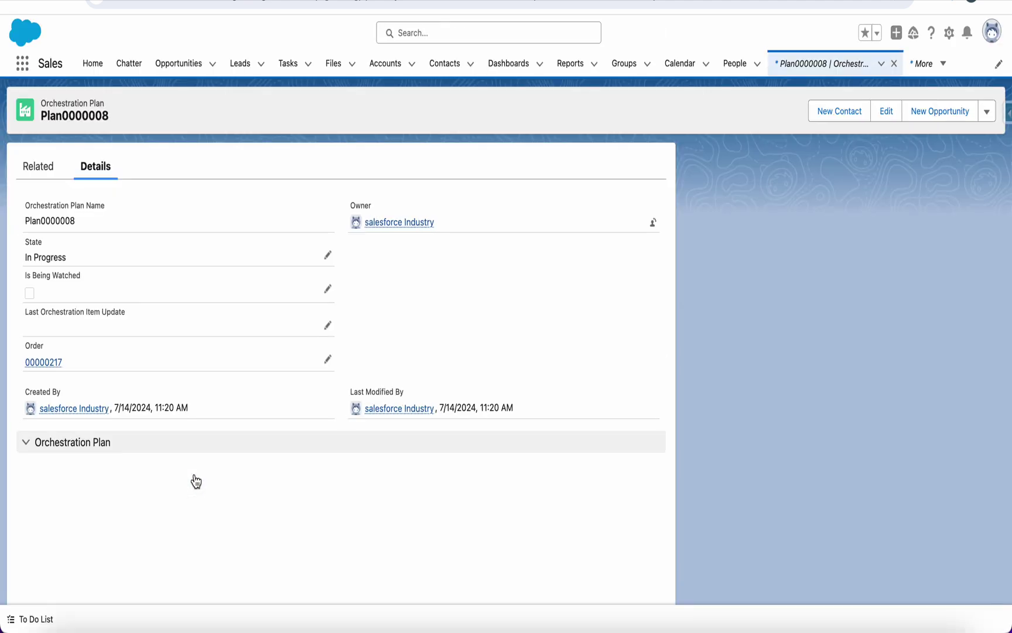
pyautogui.scroll(-3, 195, 479)
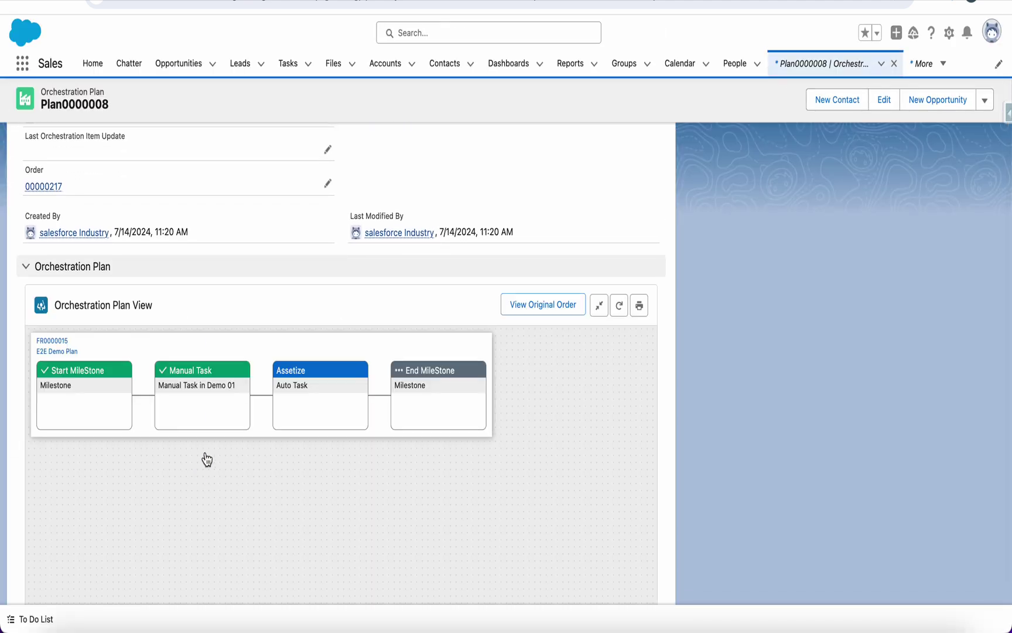
pyautogui.moveTo(314, 377)
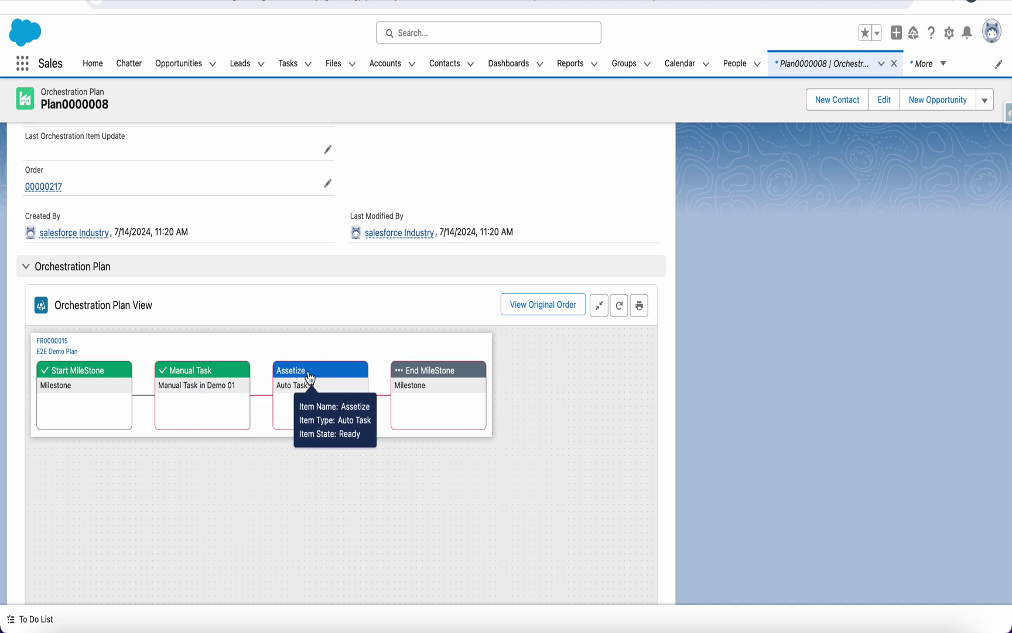
pyautogui.moveTo(424, 417)
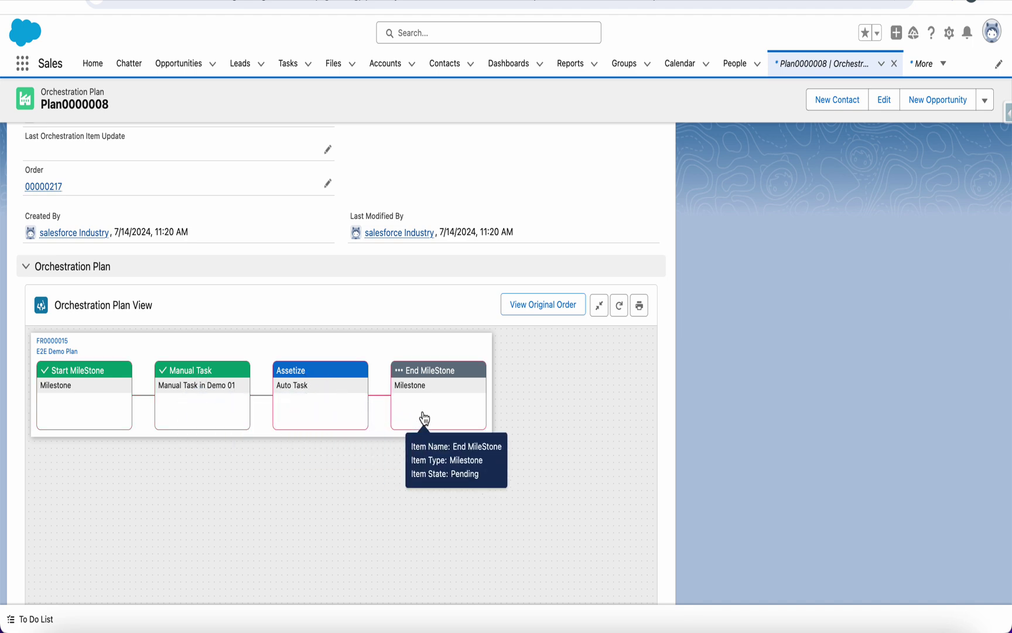
pyautogui.click(619, 305)
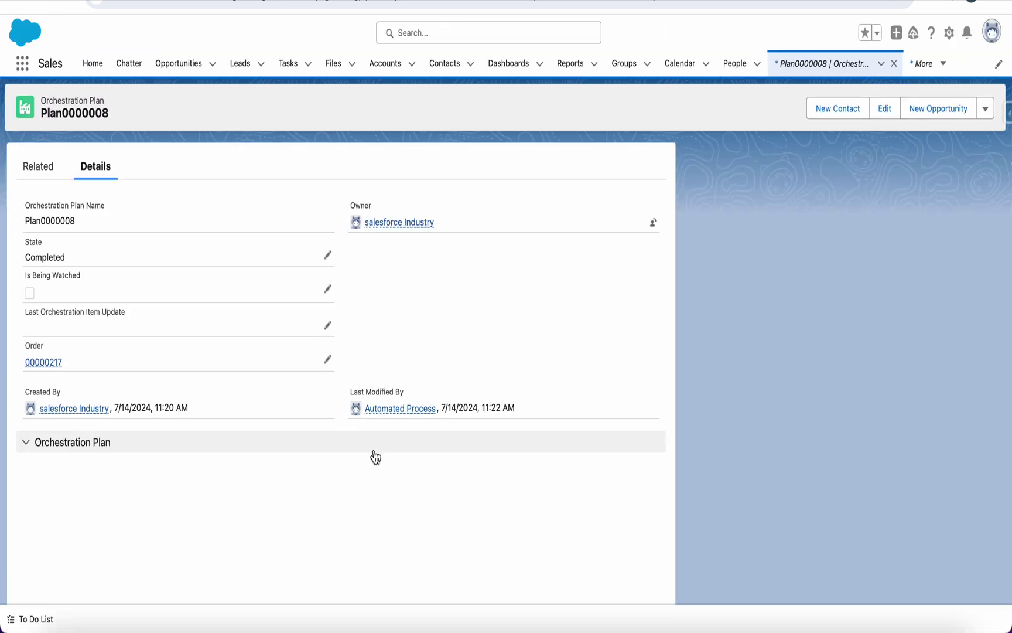
pyautogui.scroll(-3, 353, 476)
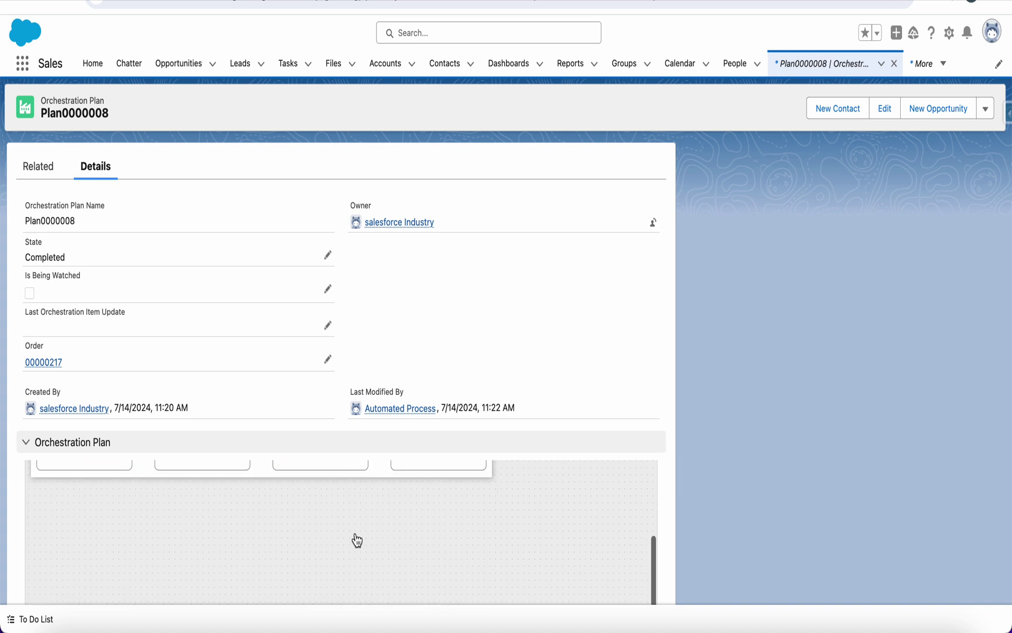
pyautogui.scroll(3, 356, 539)
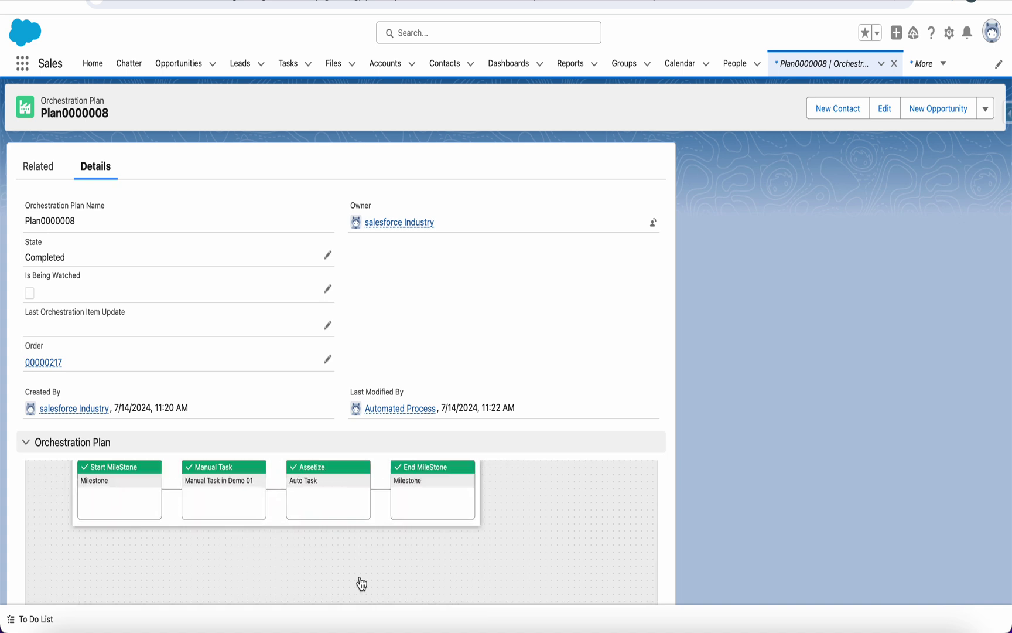
pyautogui.moveTo(142, 521)
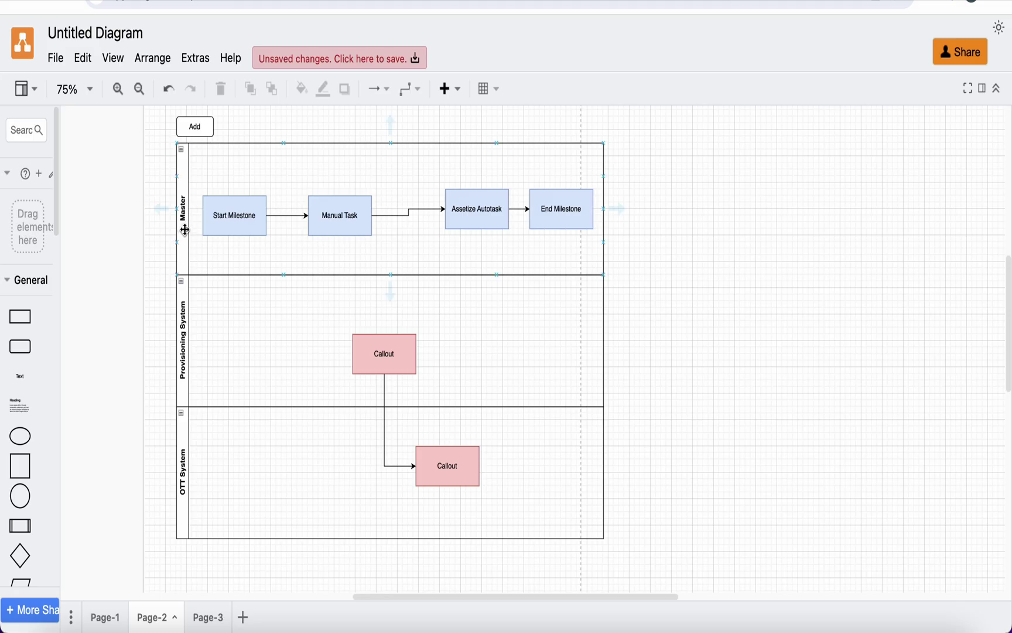
# In draw.io, reroute the Manual Task arrow to the Provisioning System callout and connect the OTT System callout to Assetize Autotask.
pyautogui.click(404, 216)
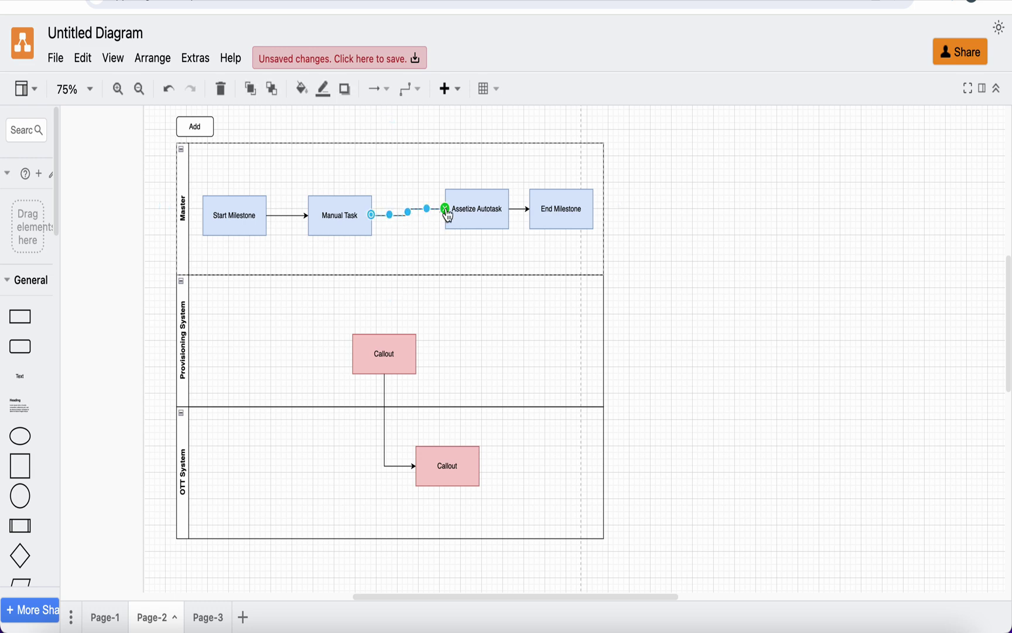
pyautogui.moveTo(445, 210); pyautogui.dragTo(352, 353)
pyautogui.click(422, 370)
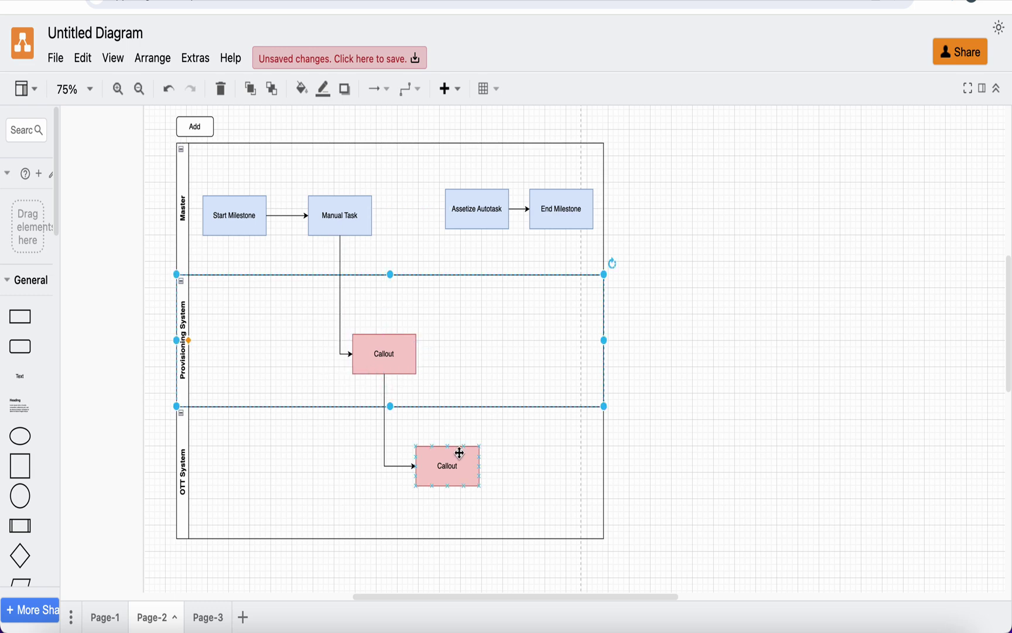
pyautogui.moveTo(496, 476); pyautogui.dragTo(477, 229)
pyautogui.click(510, 317)
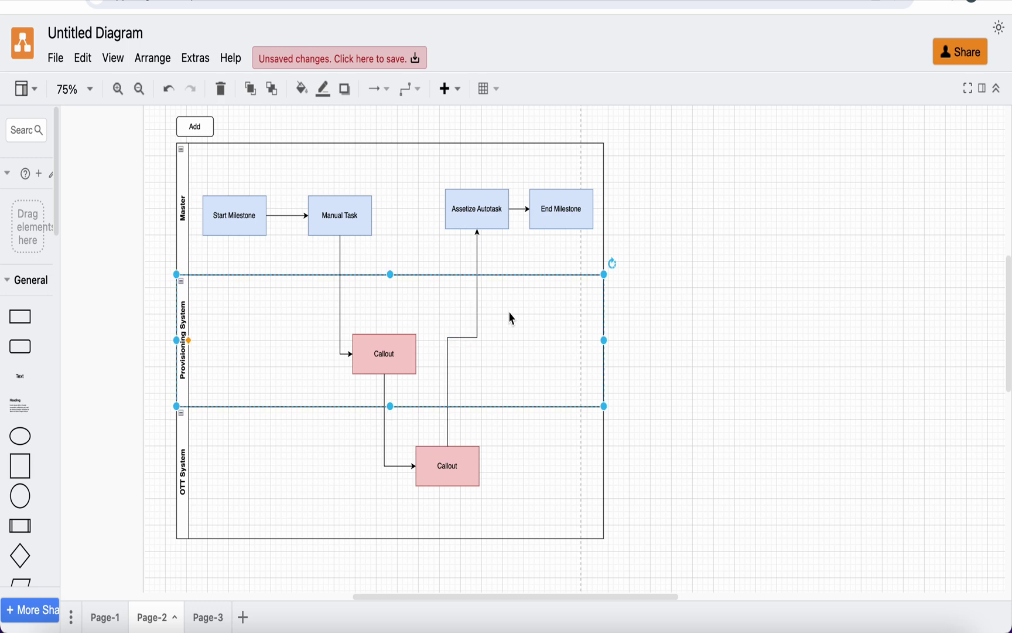